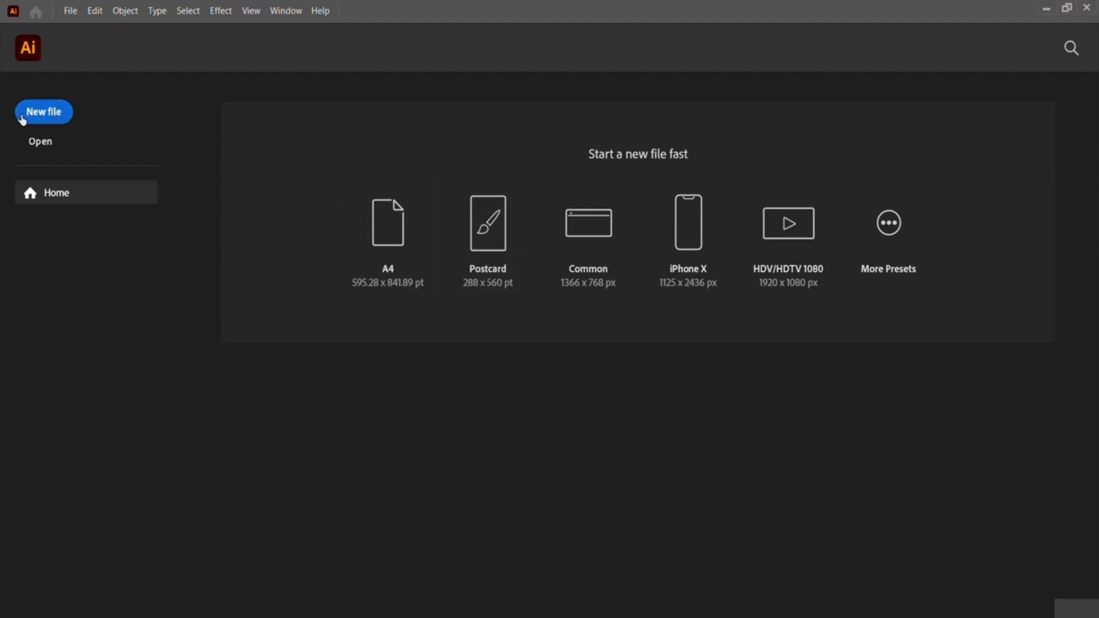
Create a new document from the Letter preset, 215.9 x 279.4 mm.
left_click(44, 121)
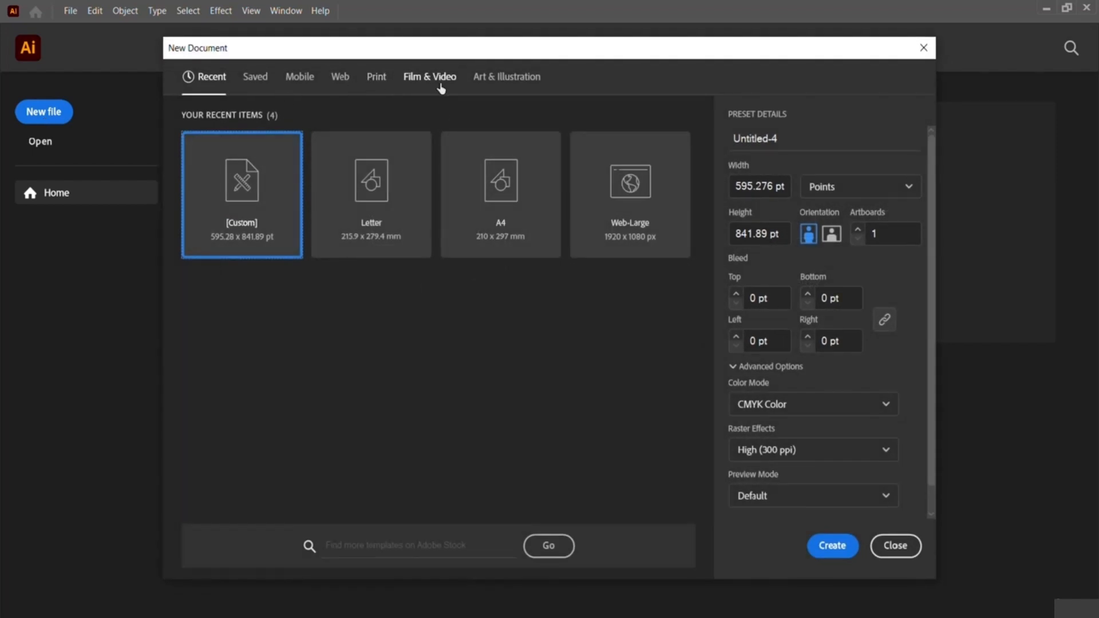
left_click(379, 206)
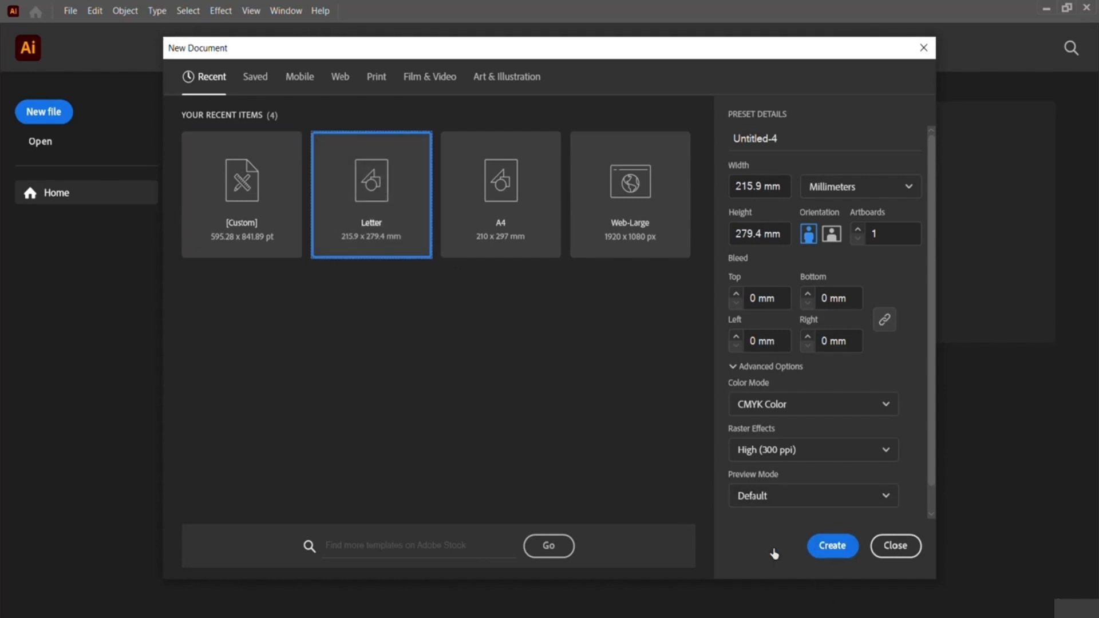
left_click(832, 546)
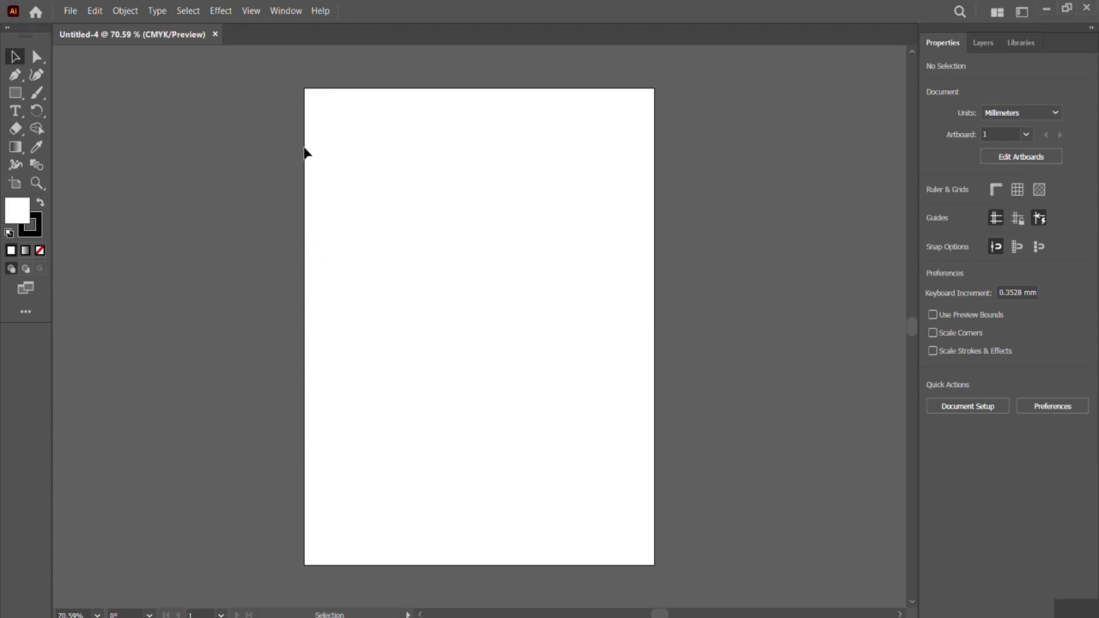
Draw a rectangle about 125 mm wide and 74 mm high in the upper part of the artboard.
left_click(16, 94)
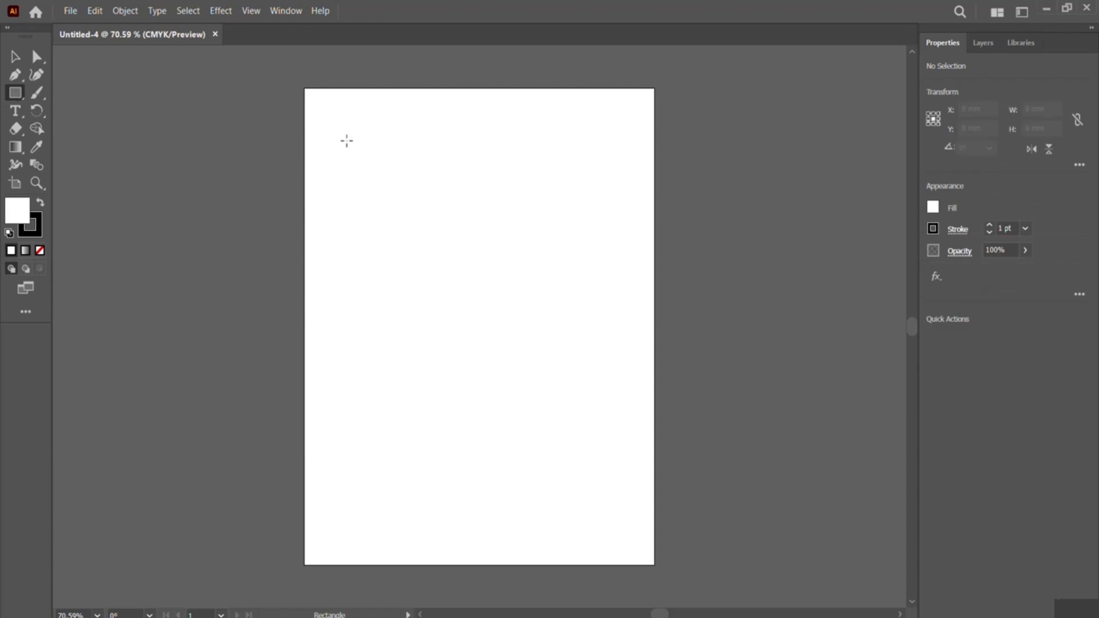
mouse_move(339, 131)
left_mouse_down()
mouse_move(433, 234)
mouse_move(547, 250)
mouse_move(542, 258)
left_mouse_up()
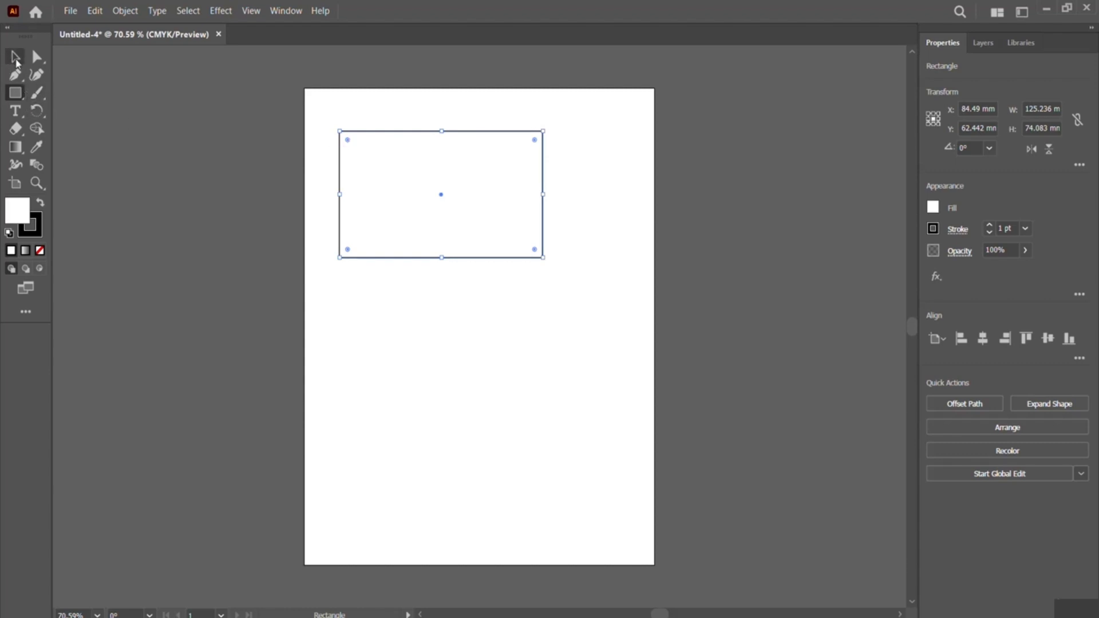
Try progressively larger corner radii on the rectangle up to fully rounded ends, and return the corners to square.
left_click(14, 58)
left_click_drag(347, 140, 362, 153)
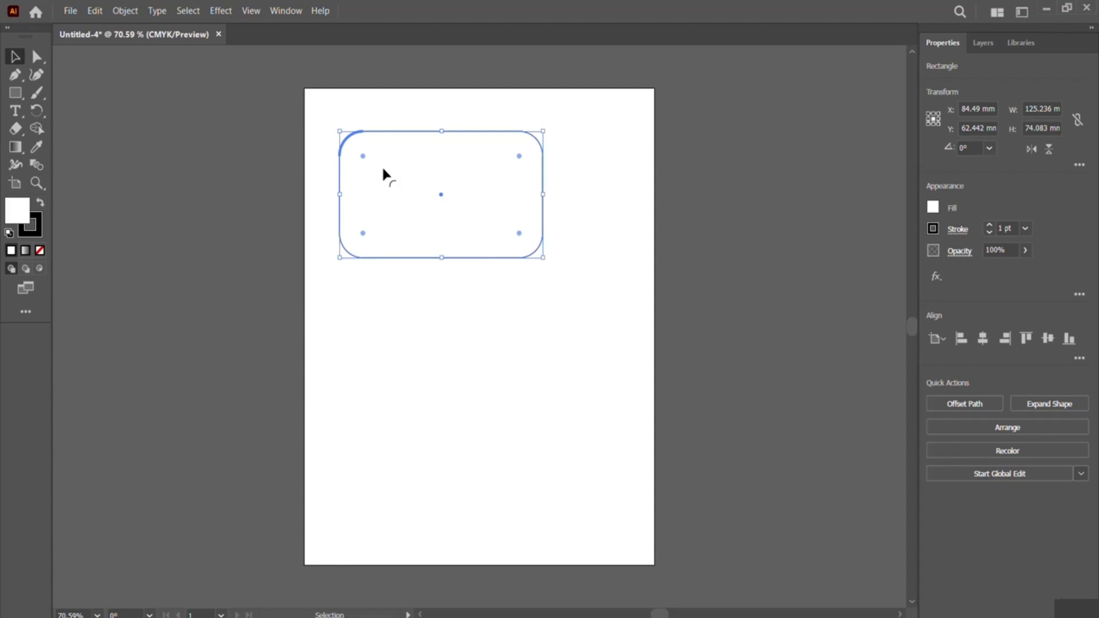
left_click_drag(364, 156, 399, 177)
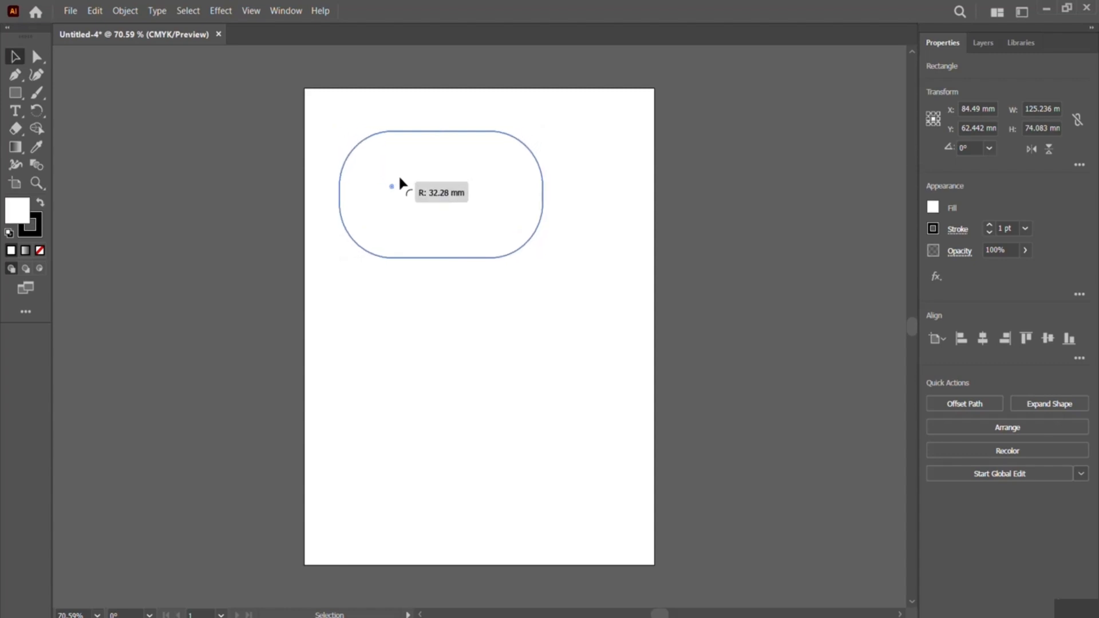
left_click_drag(400, 178, 420, 188)
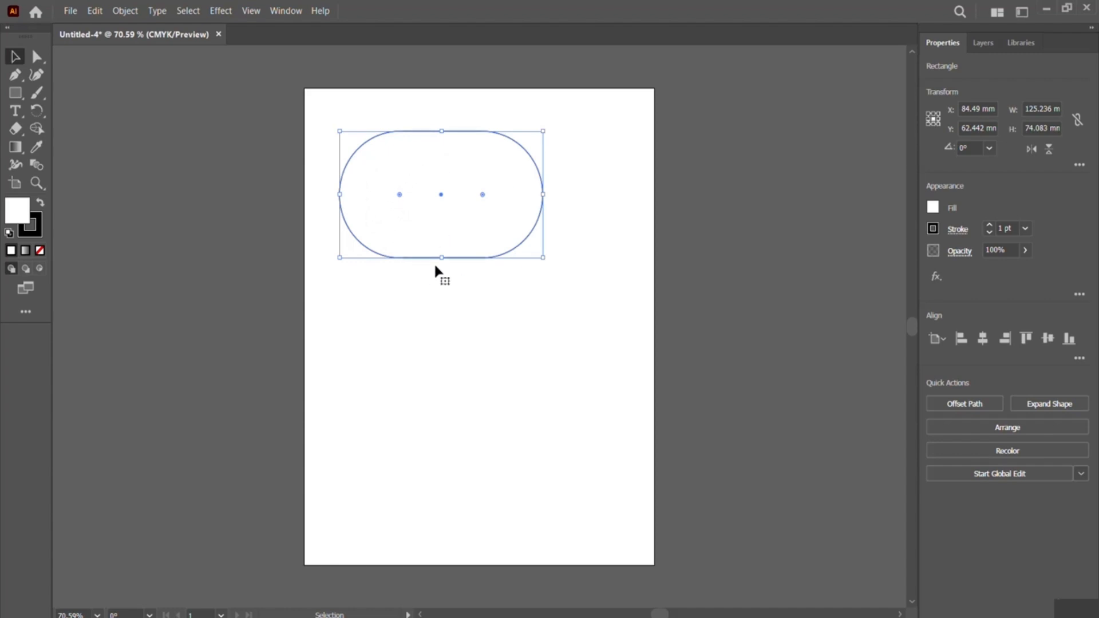
left_click_drag(400, 199, 336, 132)
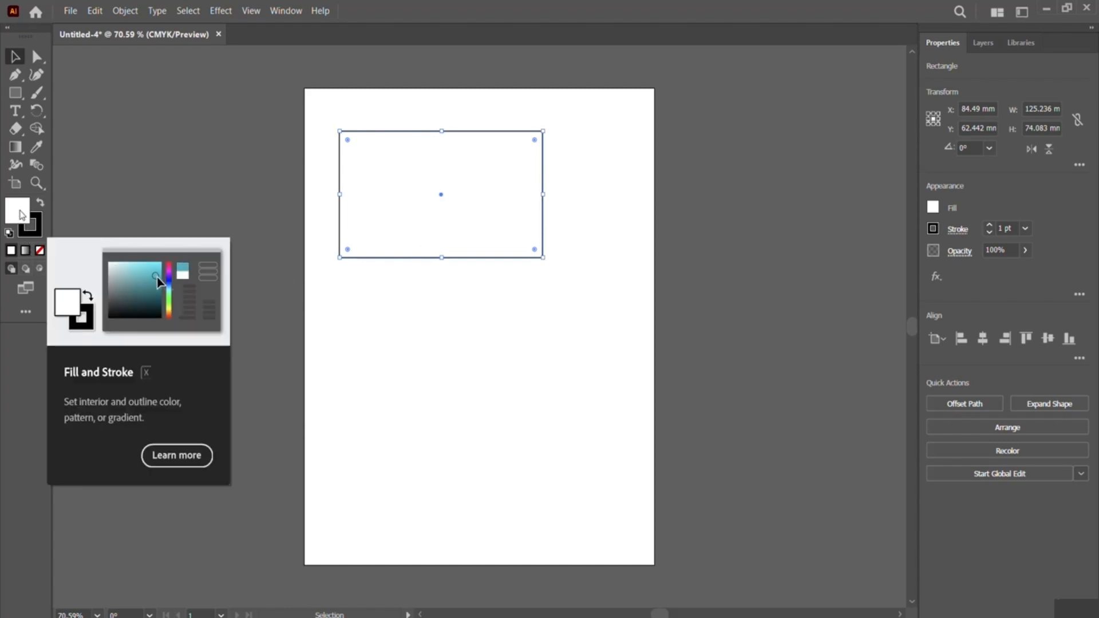
Try red, green, yellow, blue and magenta fill colors for the rectangle in the Color Picker, and cancel the choice.
left_click(934, 208)
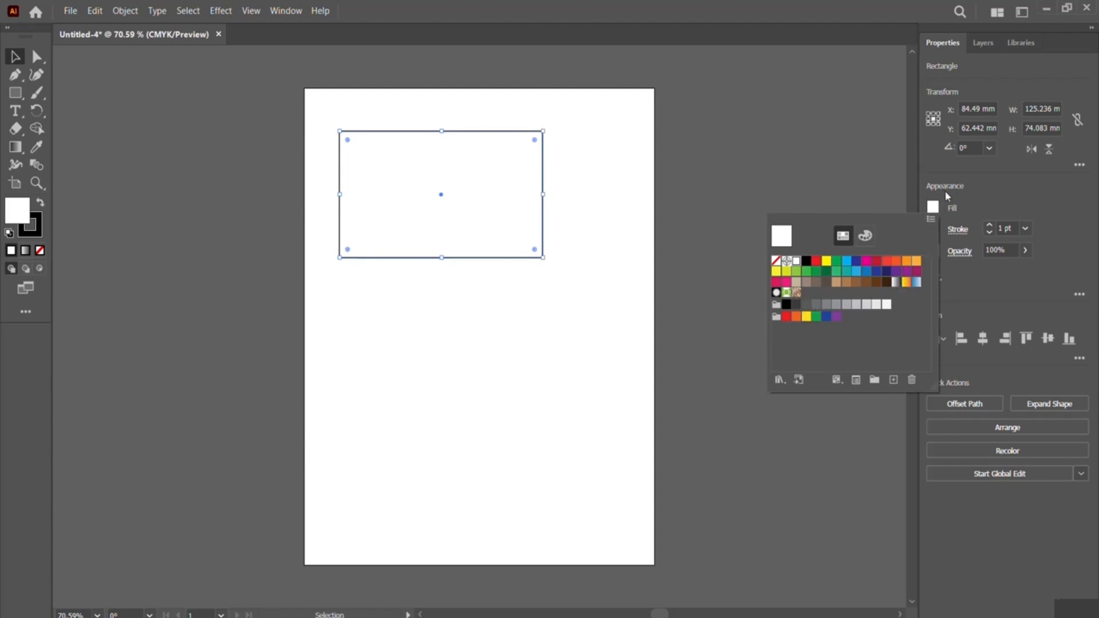
left_click(977, 200)
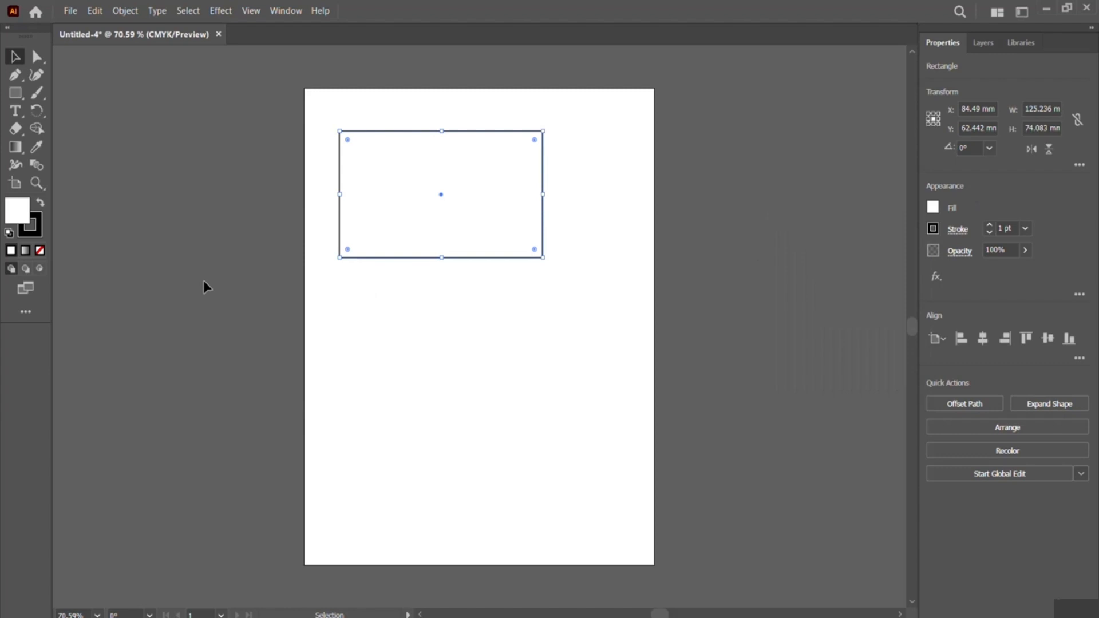
double_click(20, 218)
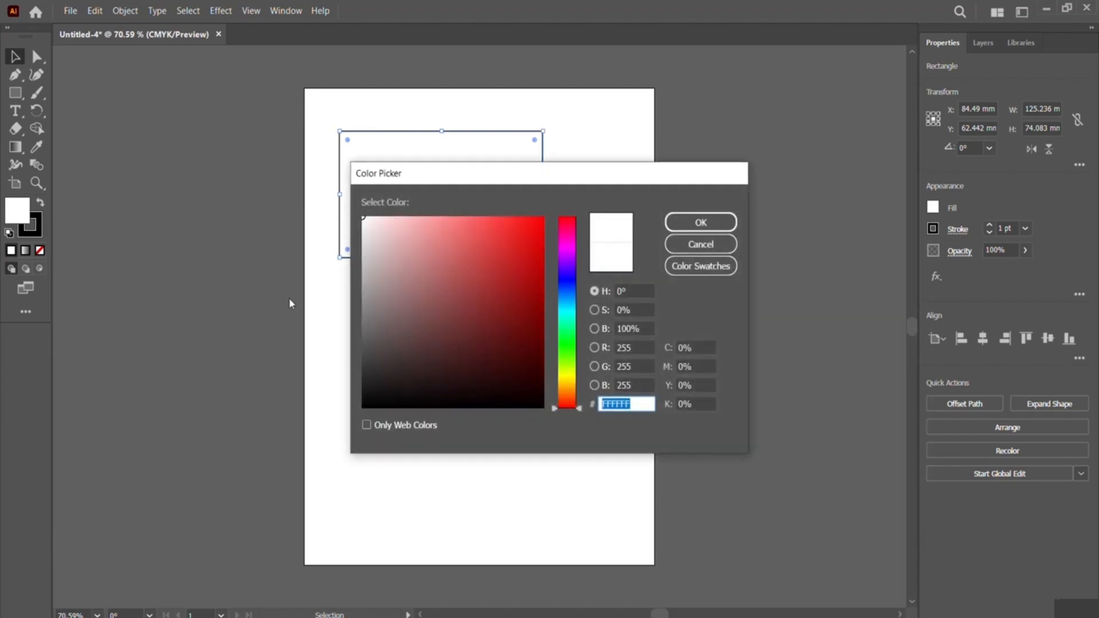
left_click_drag(487, 184, 430, 296)
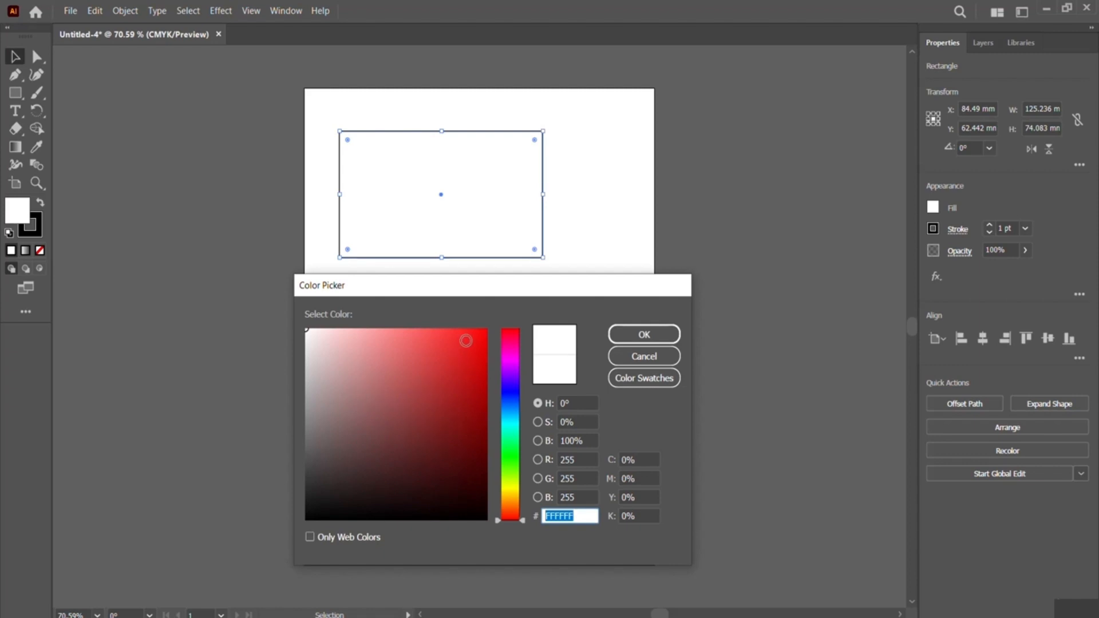
left_click(472, 343)
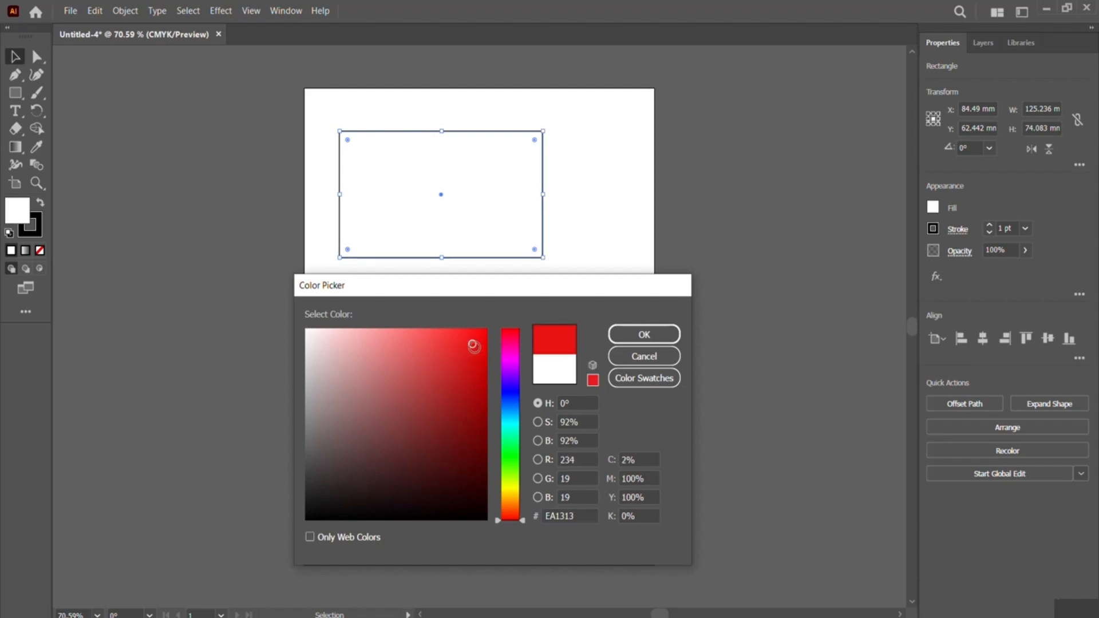
left_click(434, 443)
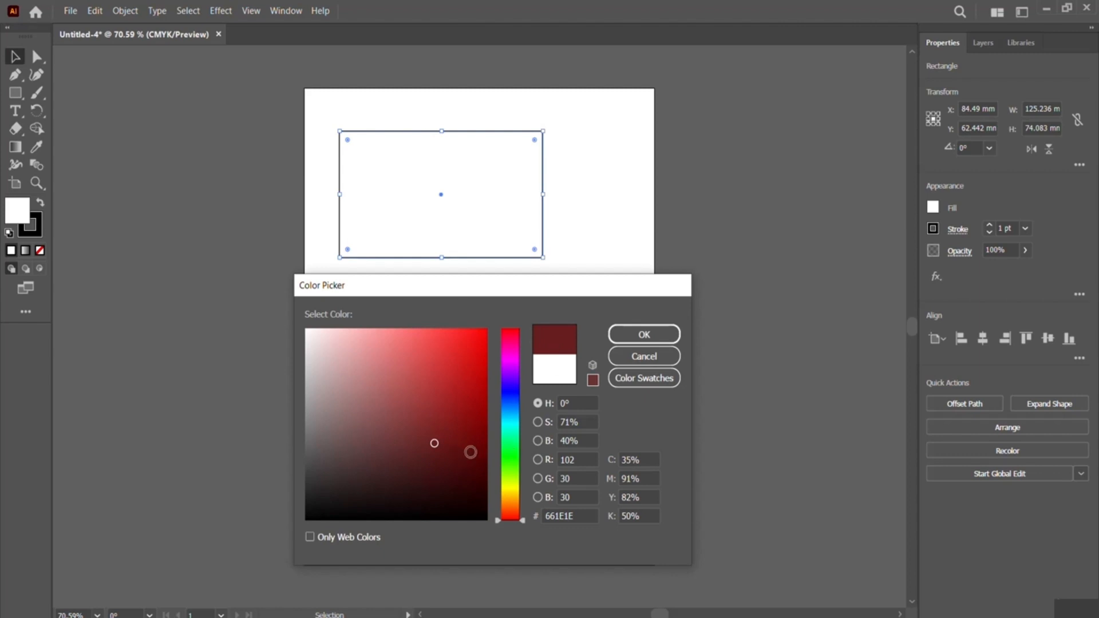
left_click(510, 460)
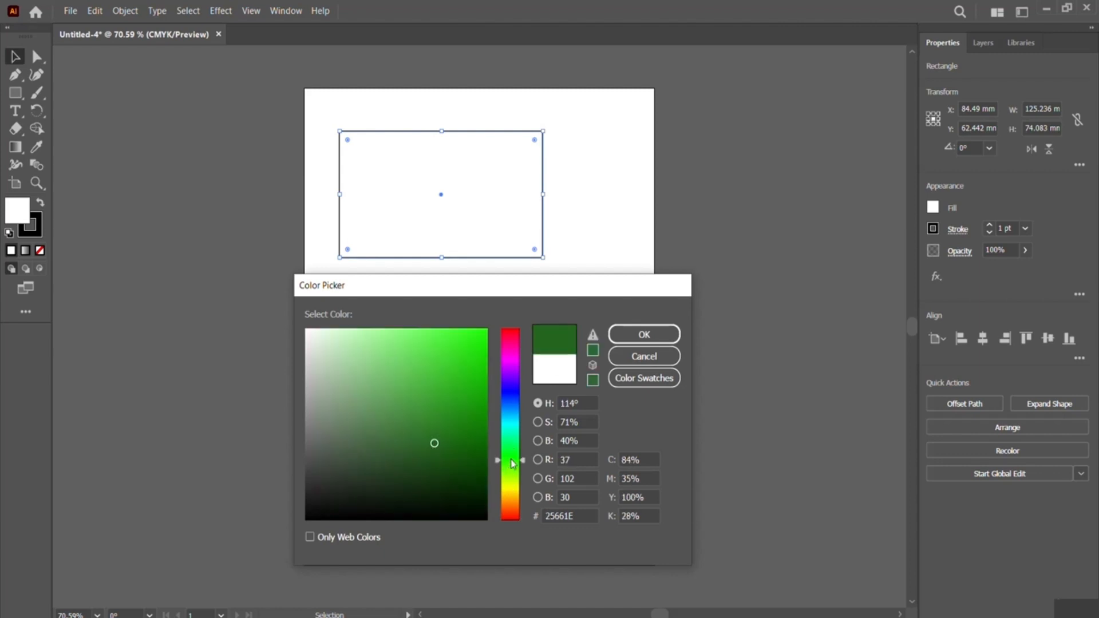
left_click(466, 342)
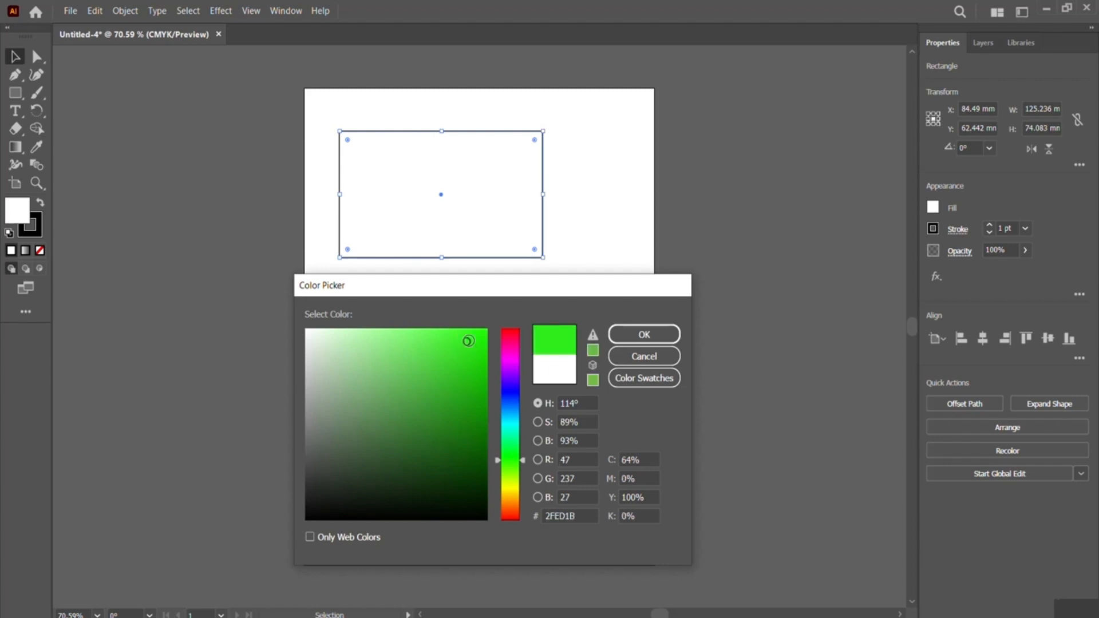
left_click_drag(483, 336, 361, 338)
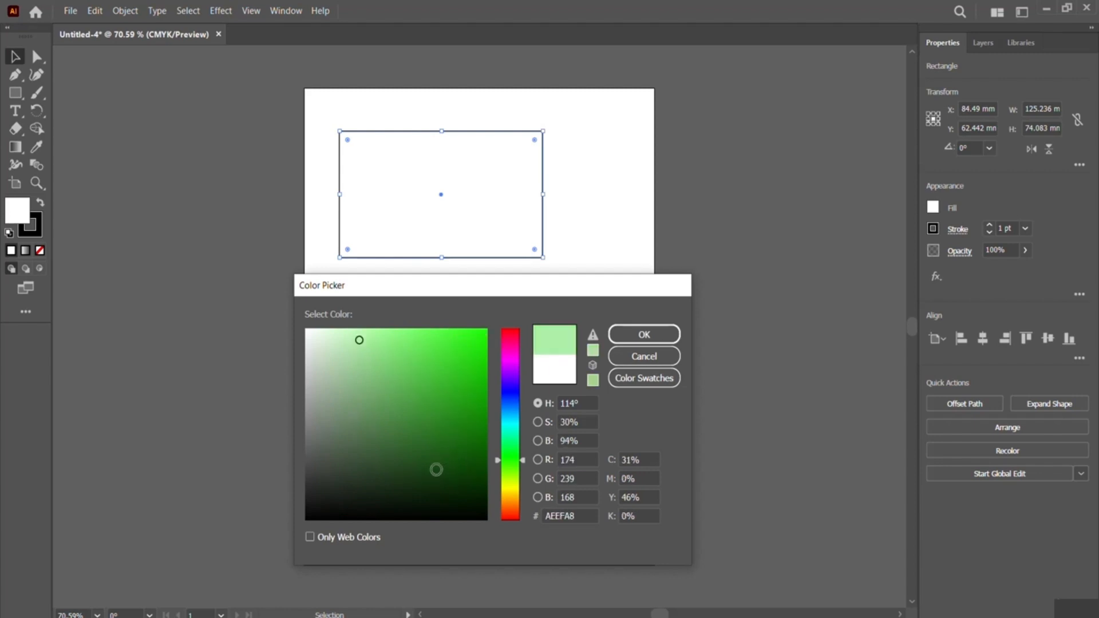
left_click(436, 469)
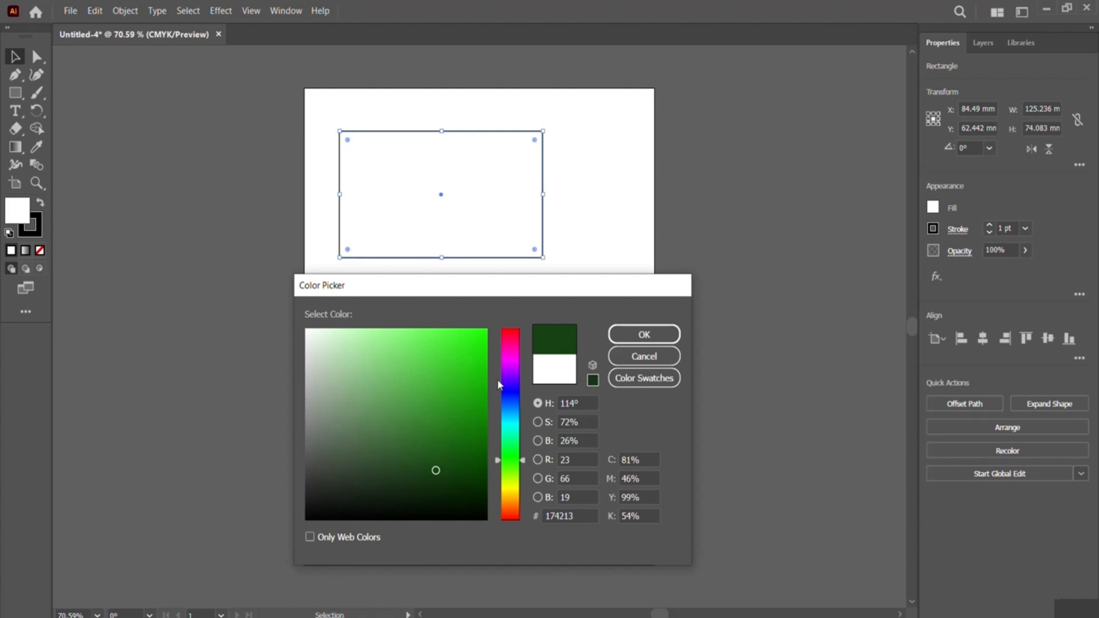
left_click(511, 487)
left_click(485, 330)
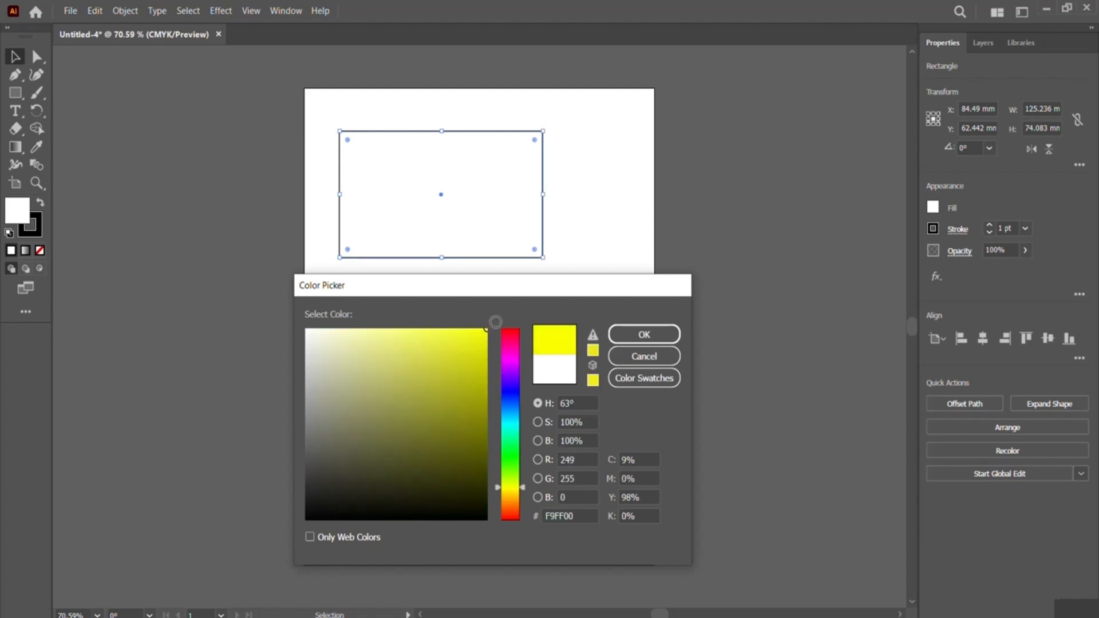
left_click(510, 390)
left_click(469, 340)
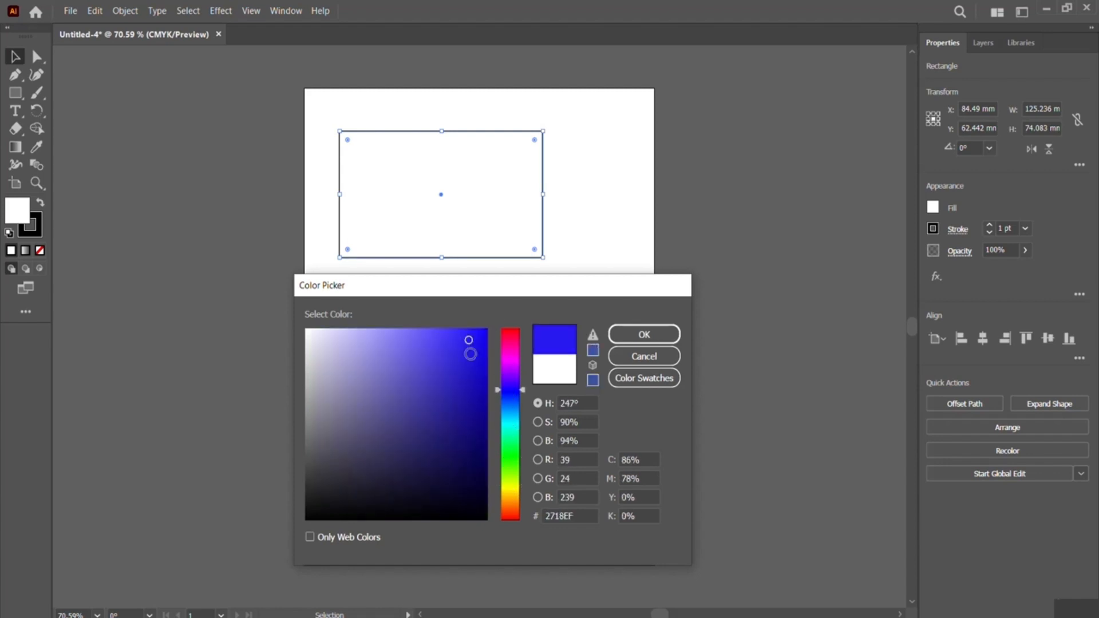
left_click(513, 360)
left_click(482, 334)
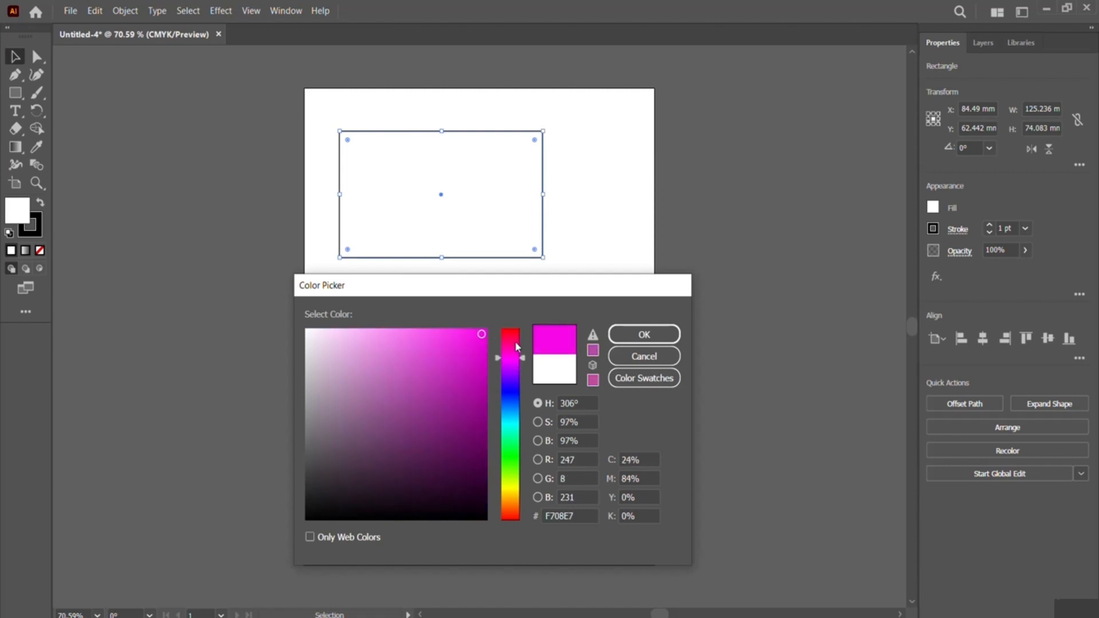
left_click(513, 334)
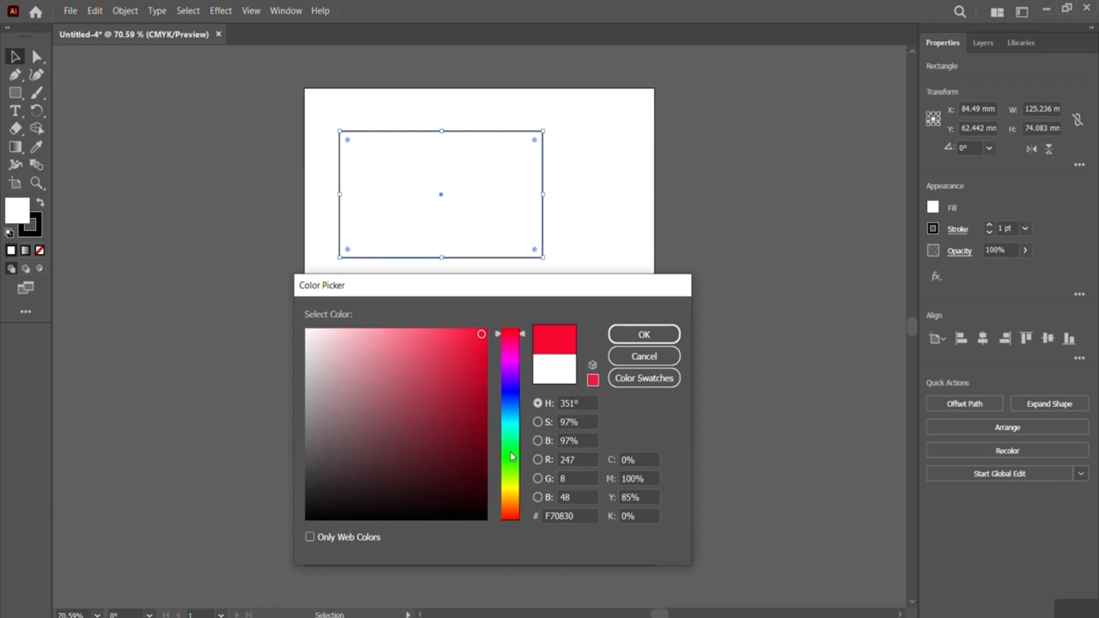
left_click(666, 357)
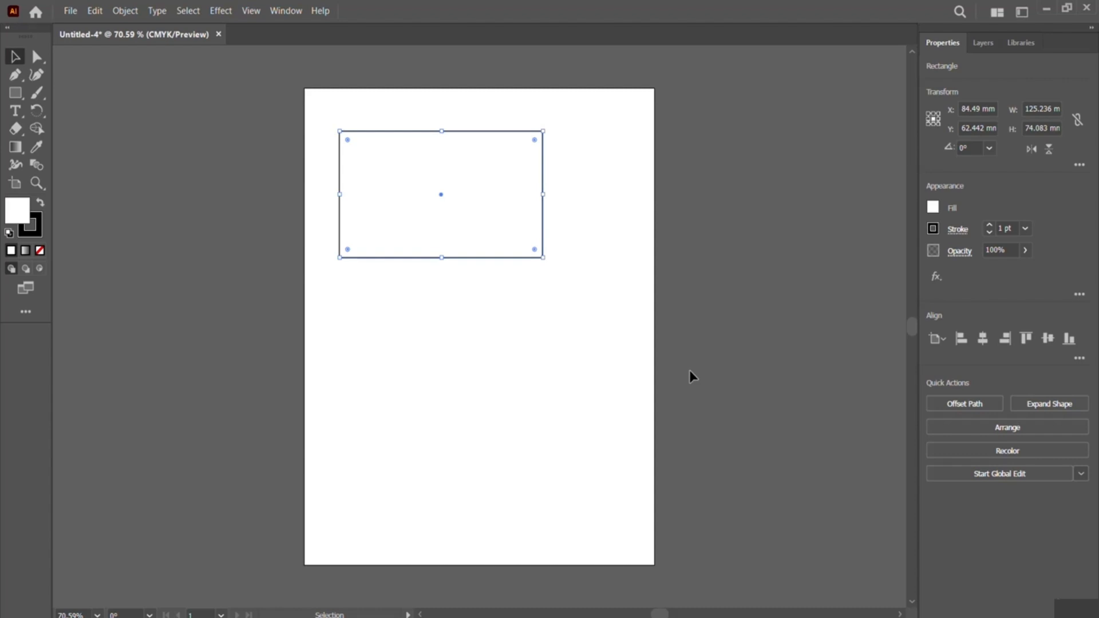
Fill the rectangle with the light red color EA4949.
left_click(933, 208)
double_click(17, 215)
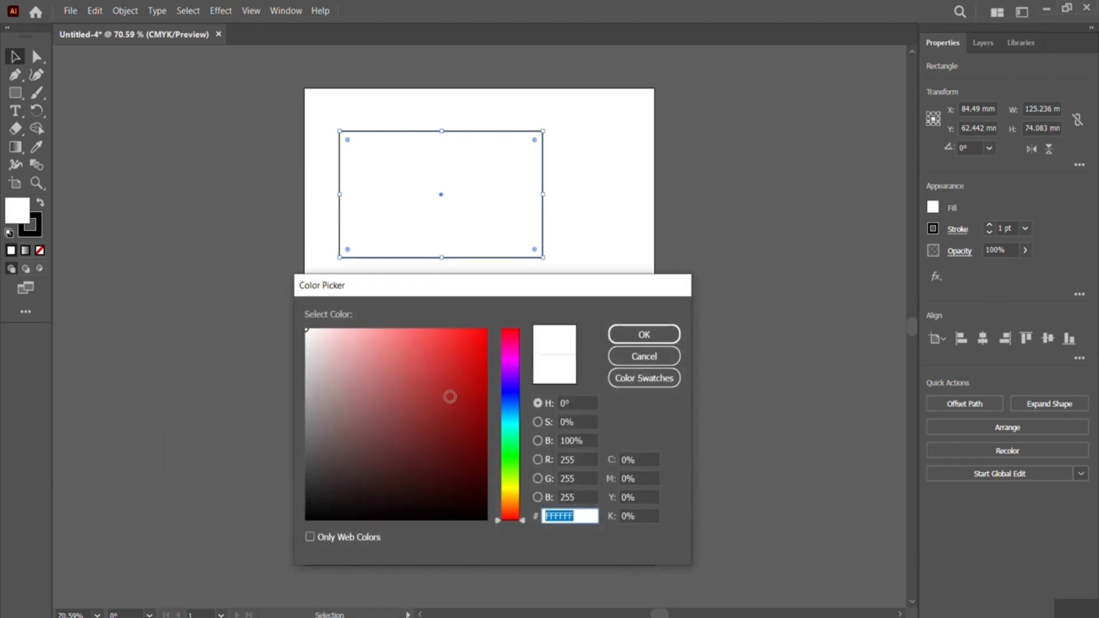
left_click_drag(405, 344, 430, 344)
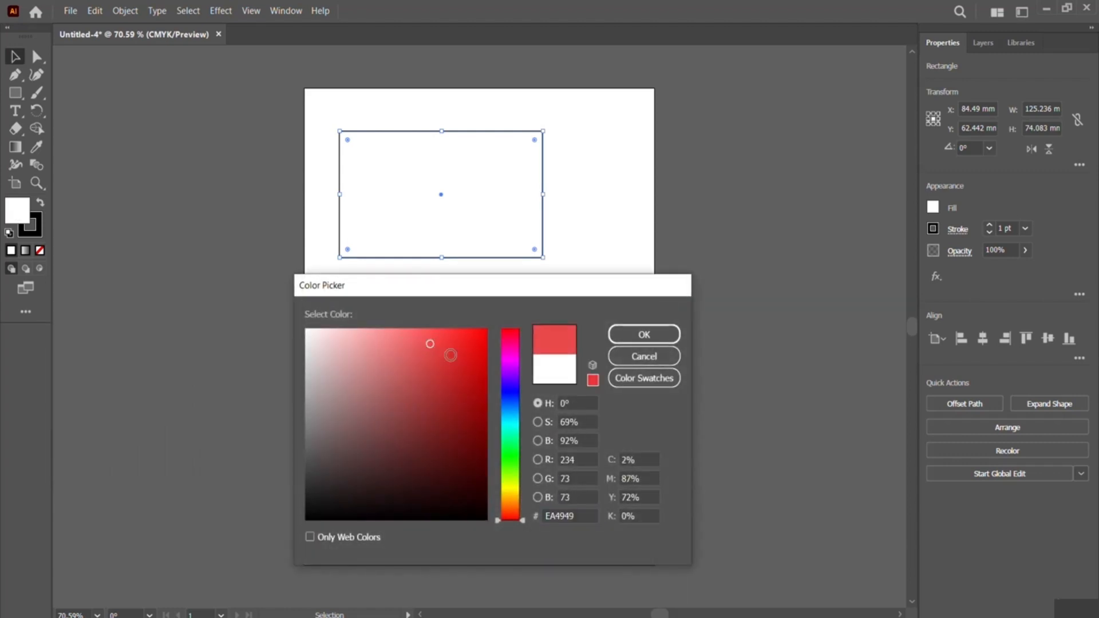
left_click(663, 336)
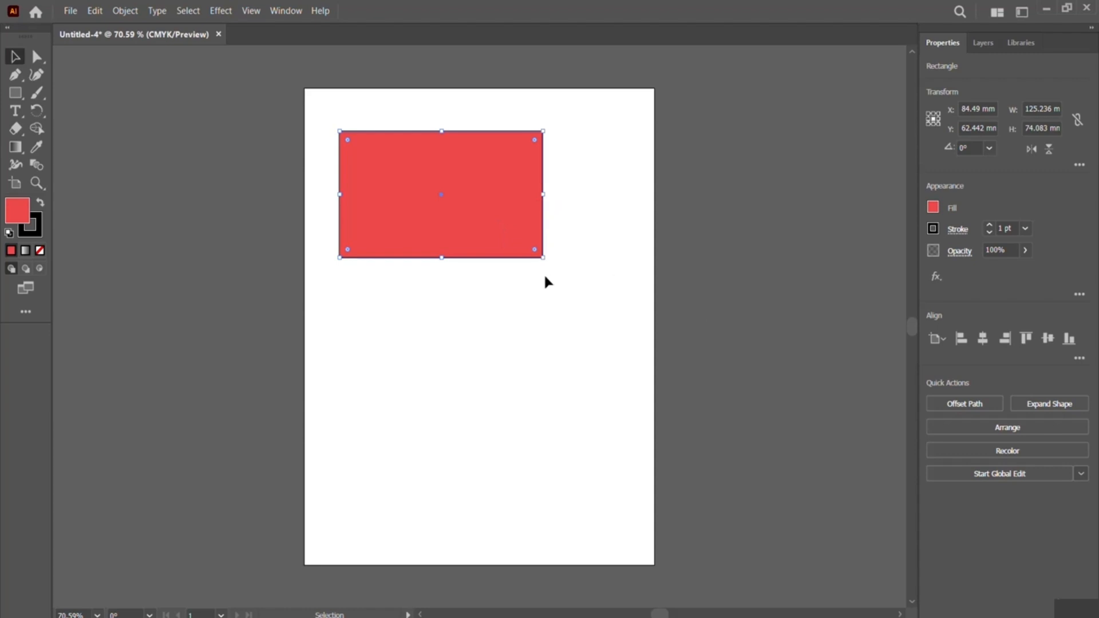
Increase the rectangle's stroke weight to 15 pt.
left_click(990, 225)
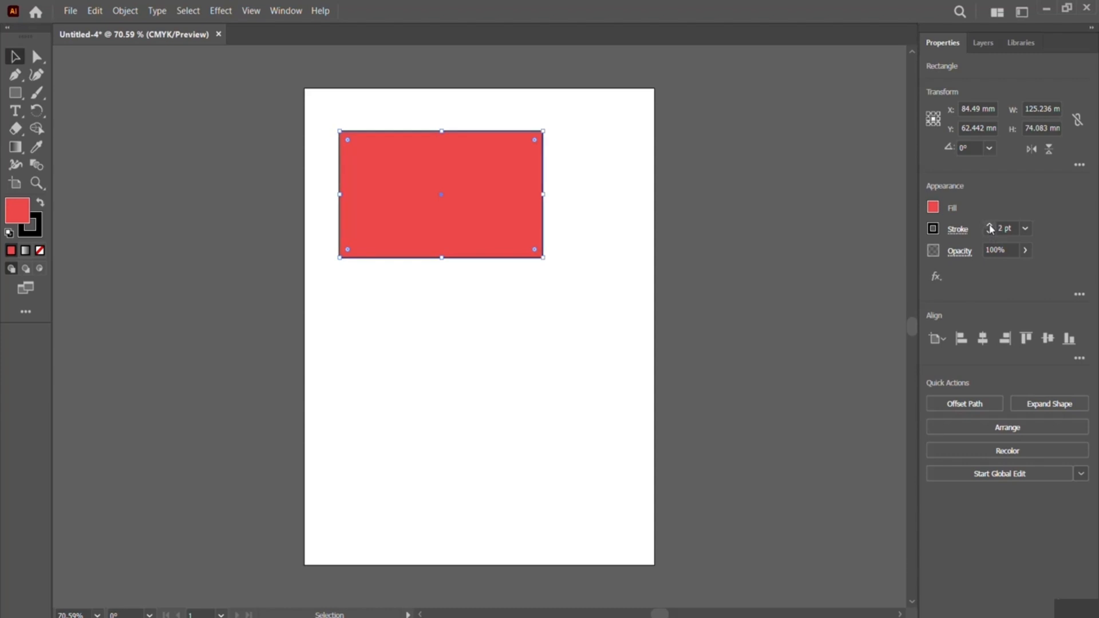
left_click(989, 225)
left_click(990, 225)
left_click(990, 225)
left_click(990, 226)
left_click(990, 225)
left_click(989, 225)
left_click(990, 226)
left_click(990, 226)
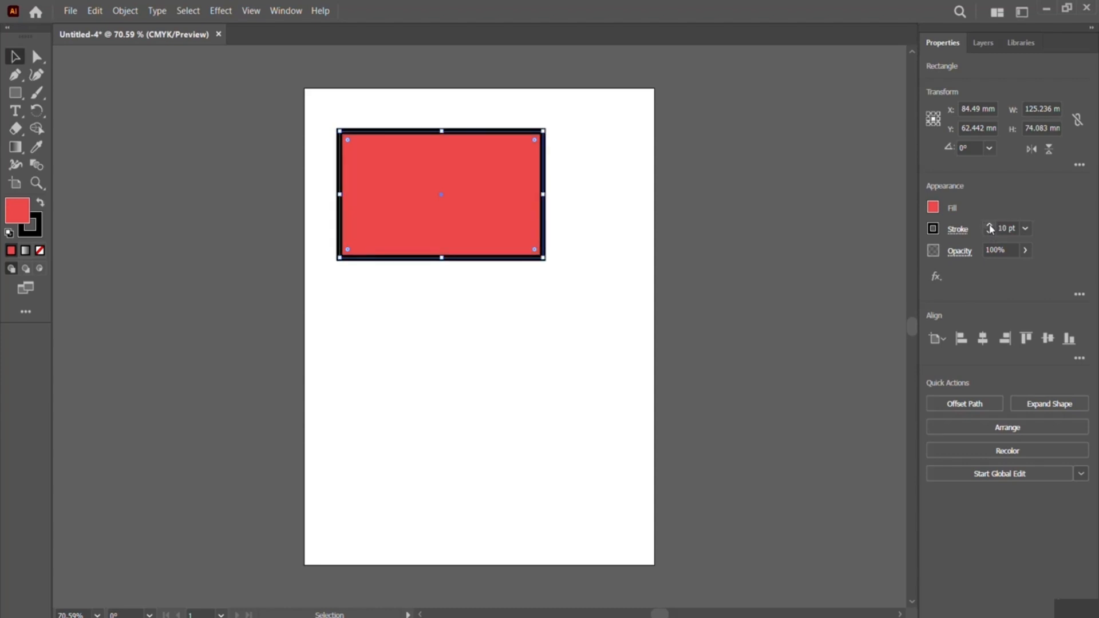
left_click(990, 226)
left_click(989, 225)
left_click(990, 225)
left_click(990, 226)
left_click(989, 226)
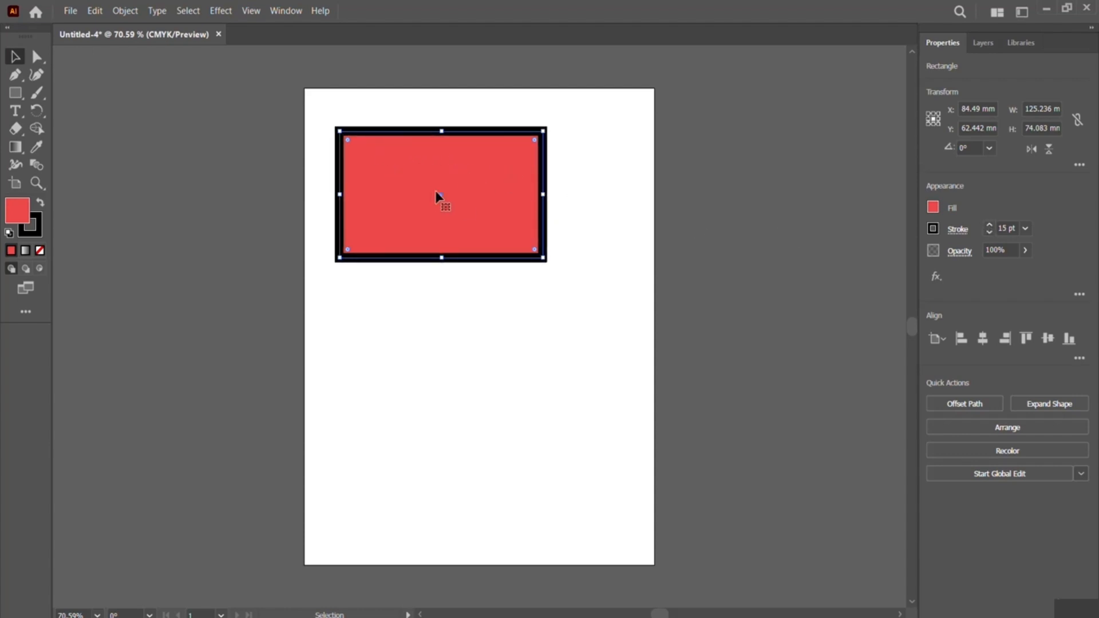
Try yellow, magenta and orange swatches on the rectangle's stroke, and set the stroke color to green.
left_click(932, 229)
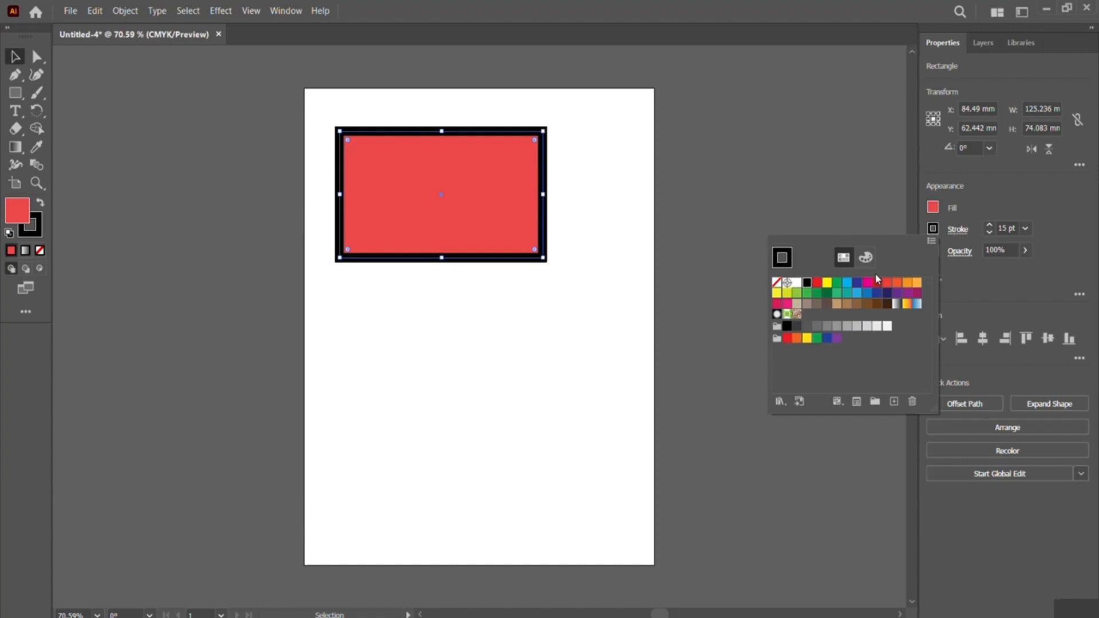
left_click(828, 283)
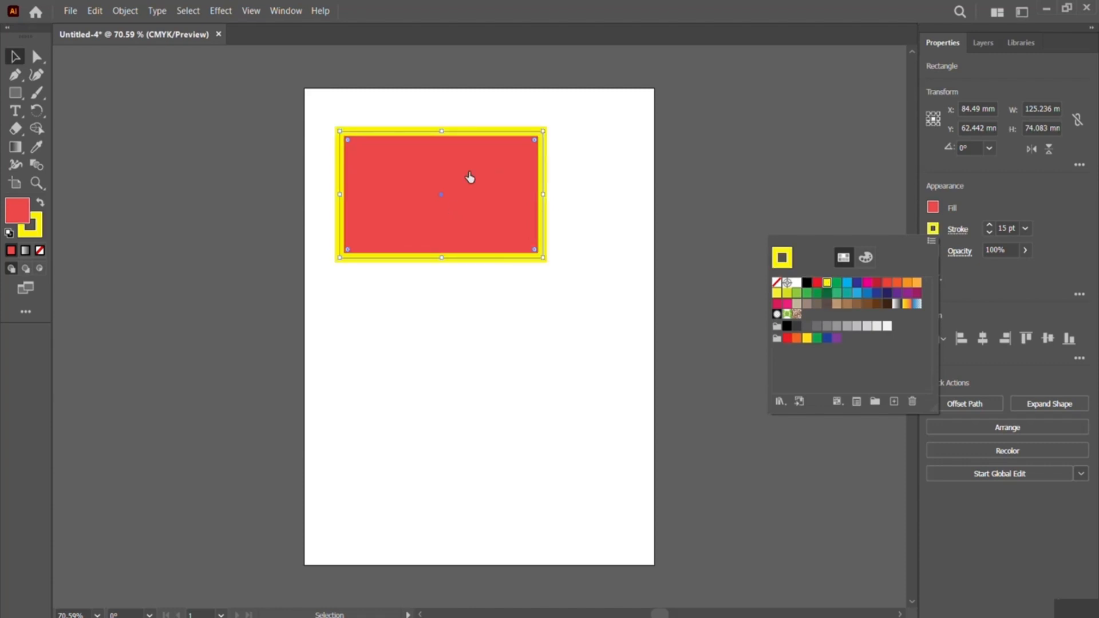
left_click(871, 283)
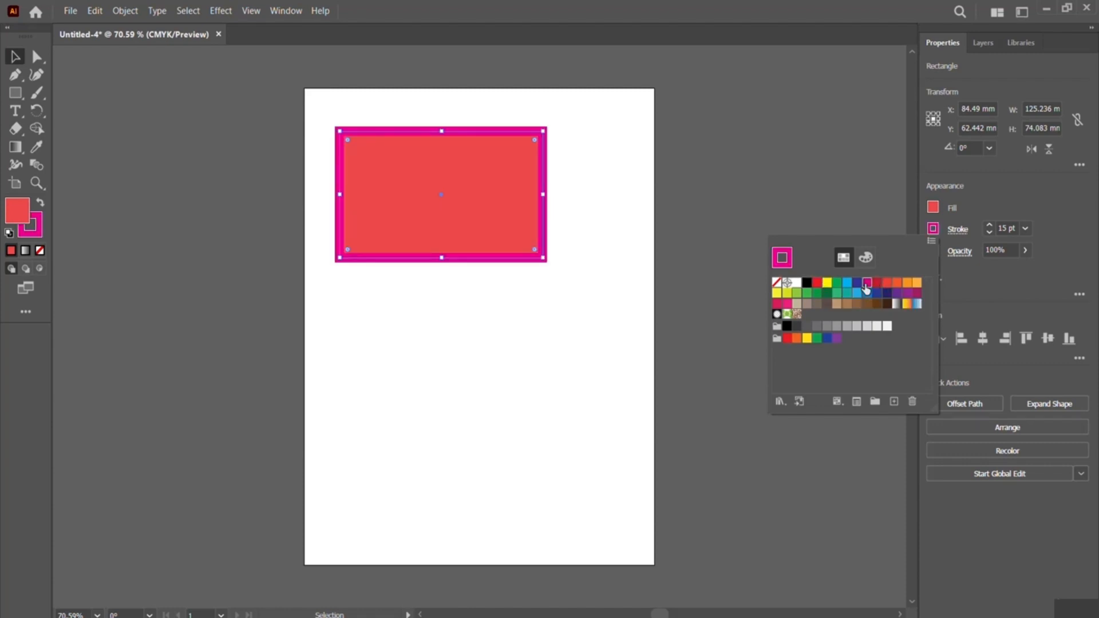
left_click(916, 284)
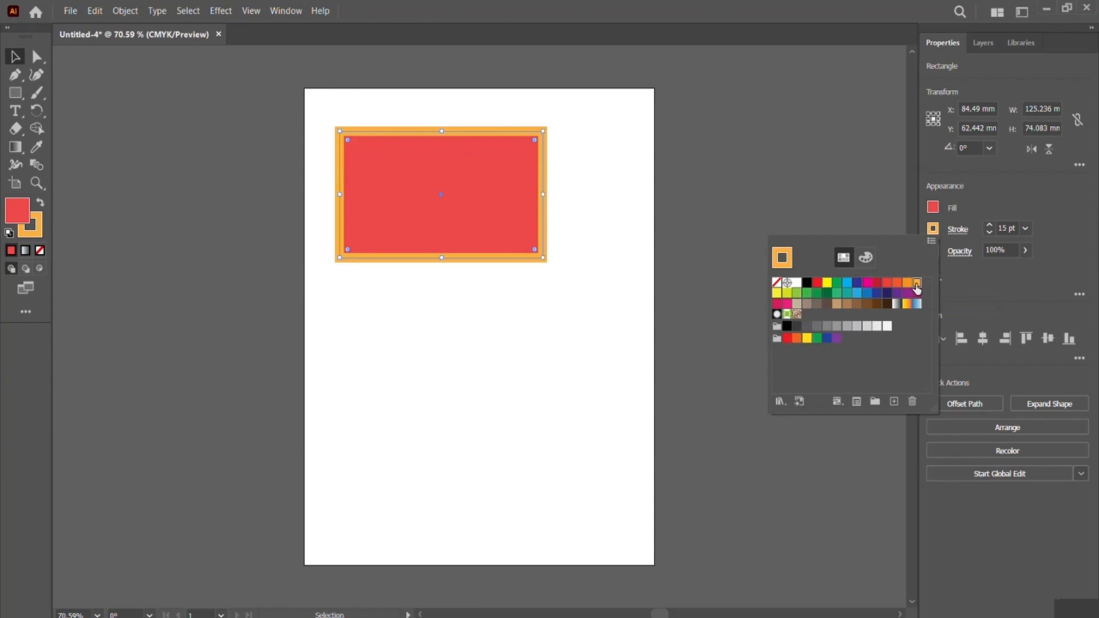
left_click(816, 293)
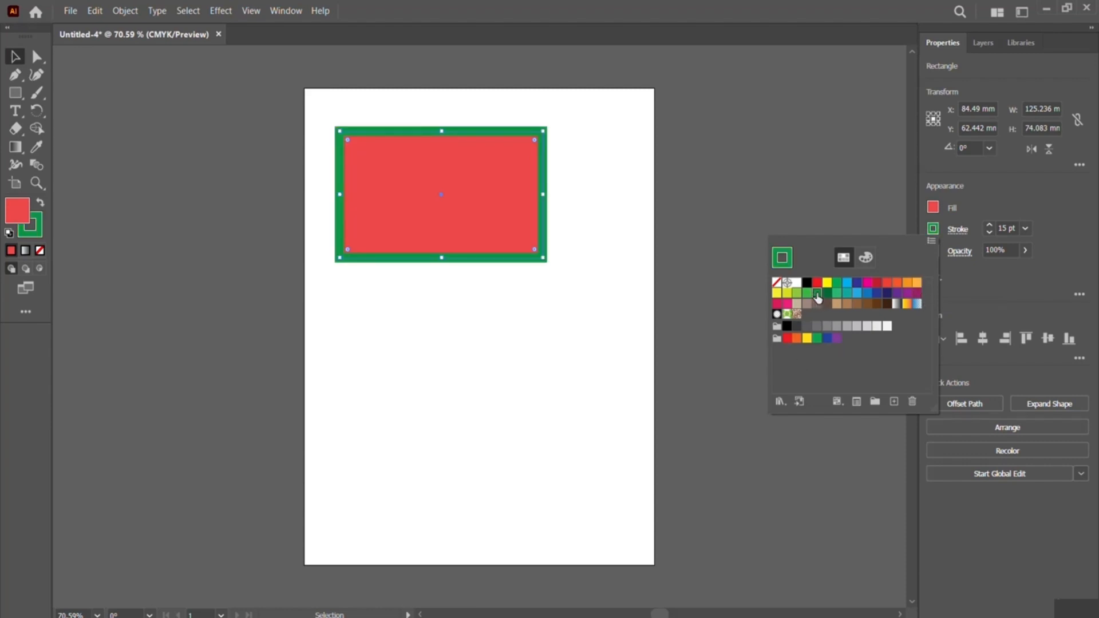
Try a purple stroke and no stroke on the rectangle, and set its stroke color to dark blue.
left_click(896, 294)
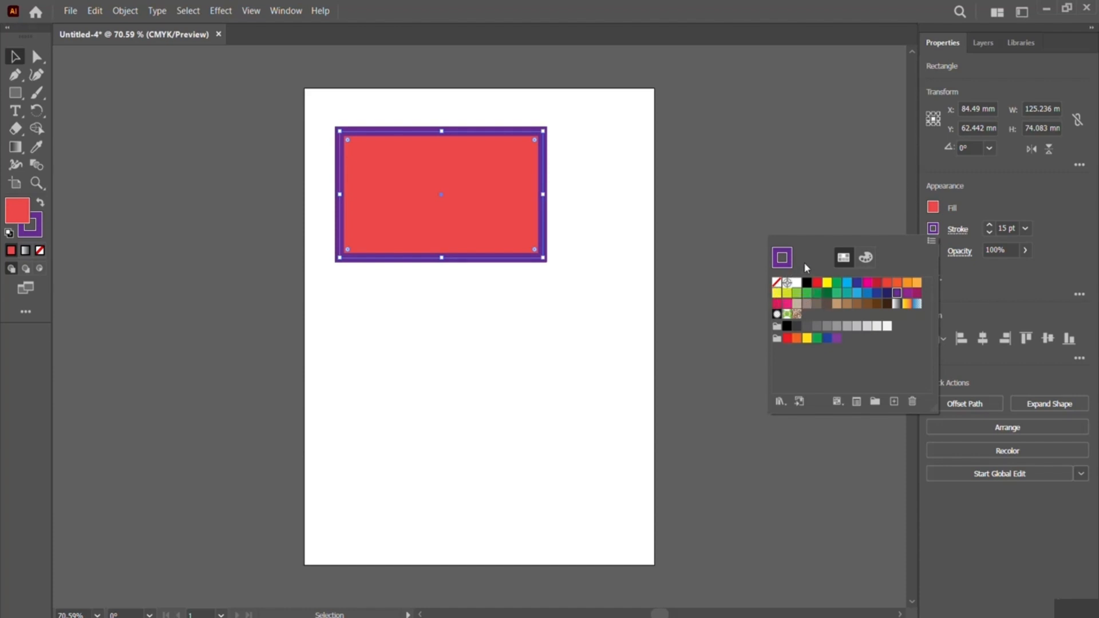
left_click(777, 284)
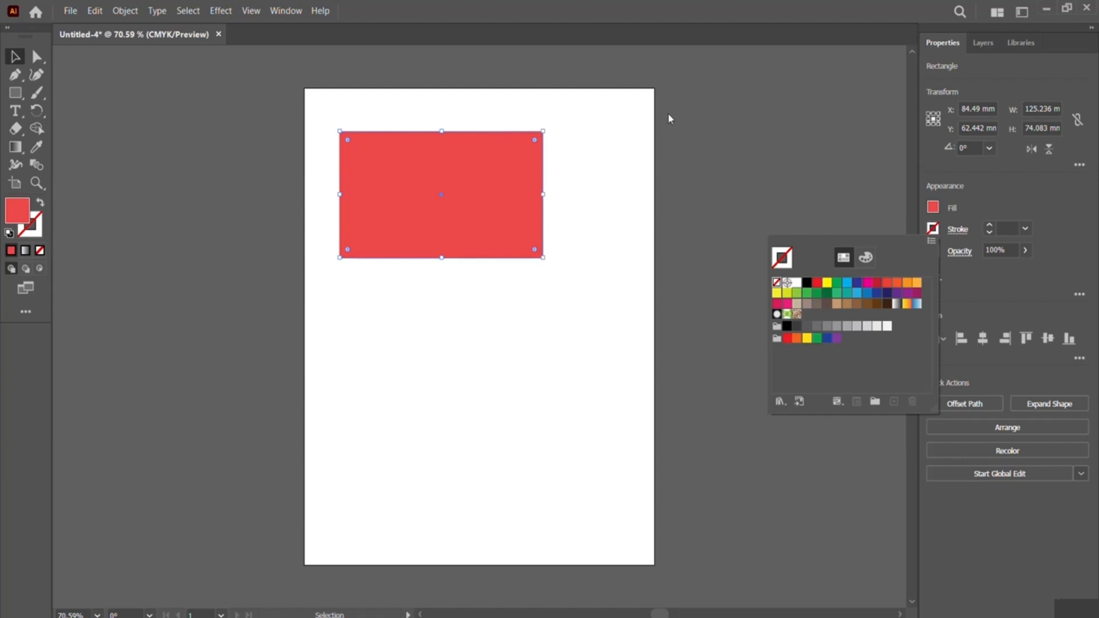
left_click(857, 285)
left_click(985, 190)
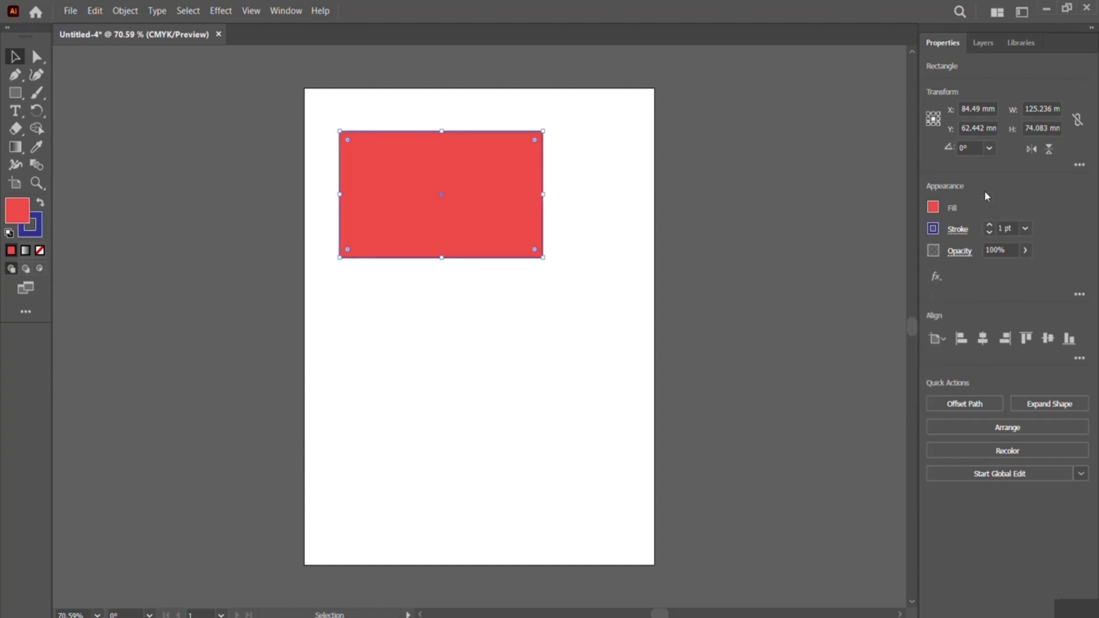
Increase the weight of the rectangle's dark blue stroke to 15 pt.
left_click(991, 226)
left_click(991, 226)
left_click(991, 226)
left_click(991, 226)
left_click(991, 226)
left_click(991, 226)
left_click(991, 226)
left_click(991, 226)
left_click(990, 226)
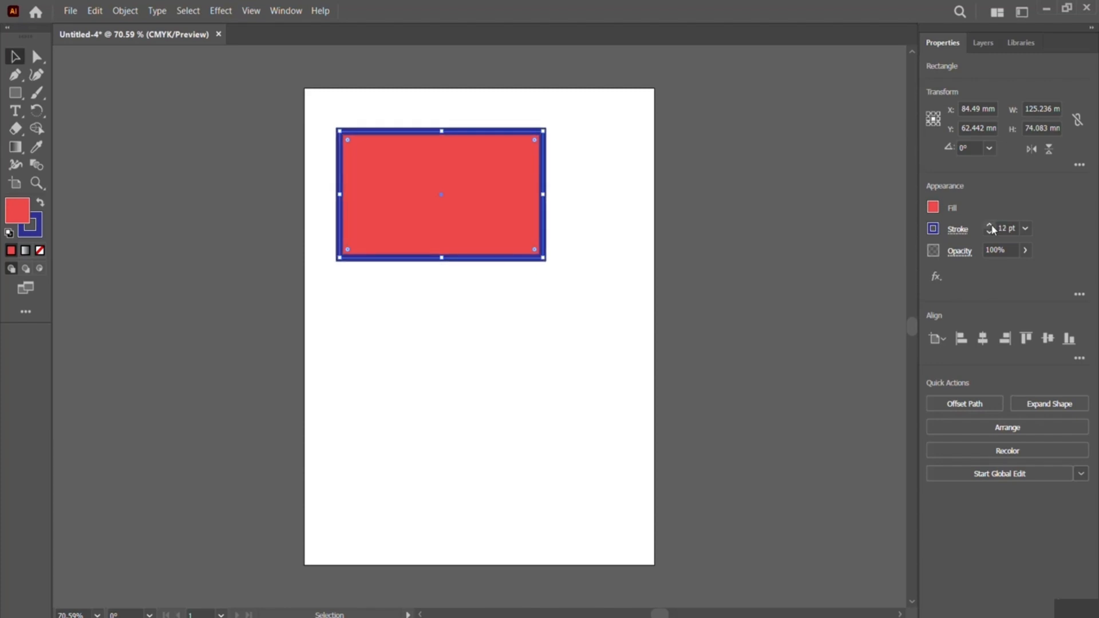
left_click(991, 226)
left_click(991, 226)
left_click(991, 226)
left_click(990, 226)
left_click(991, 226)
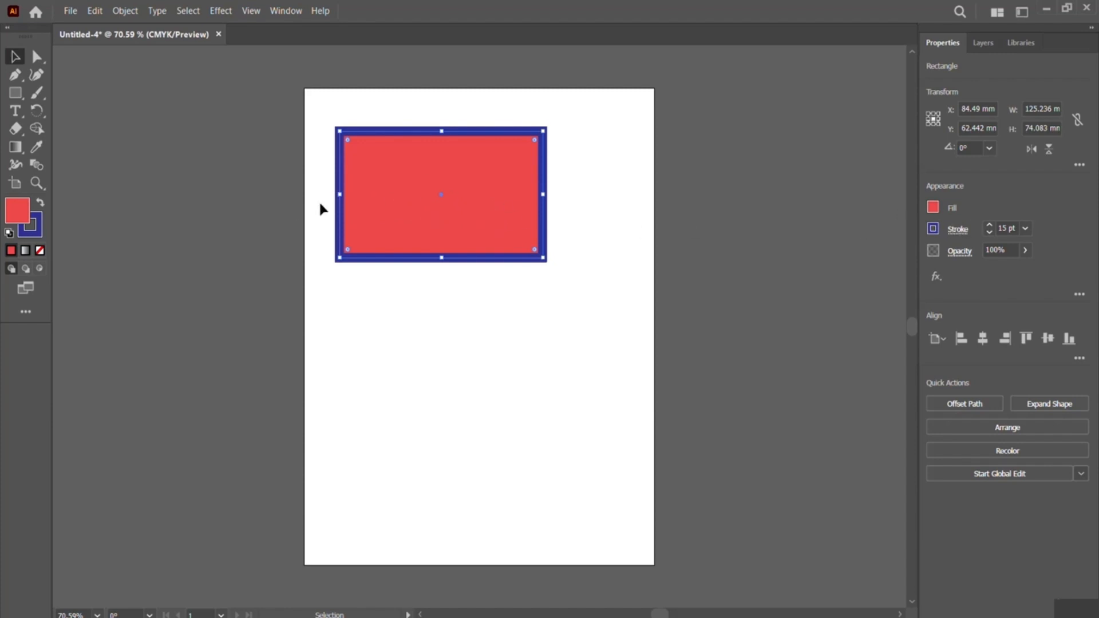
Try the rectangle without a fill, and fill it with the pure red swatch.
left_click(933, 208)
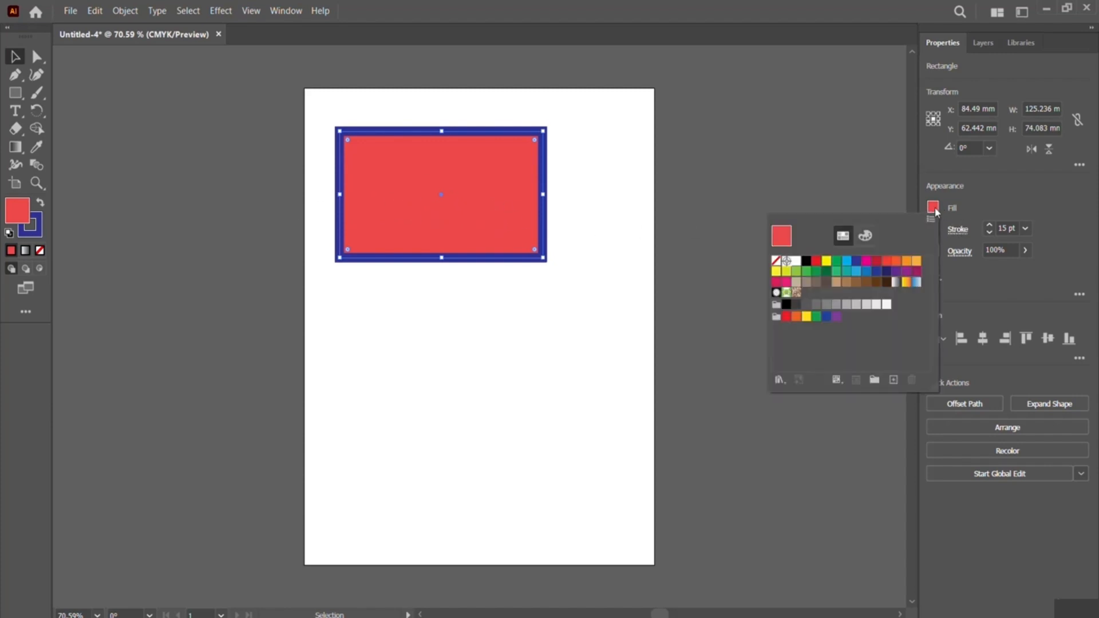
left_click(777, 264)
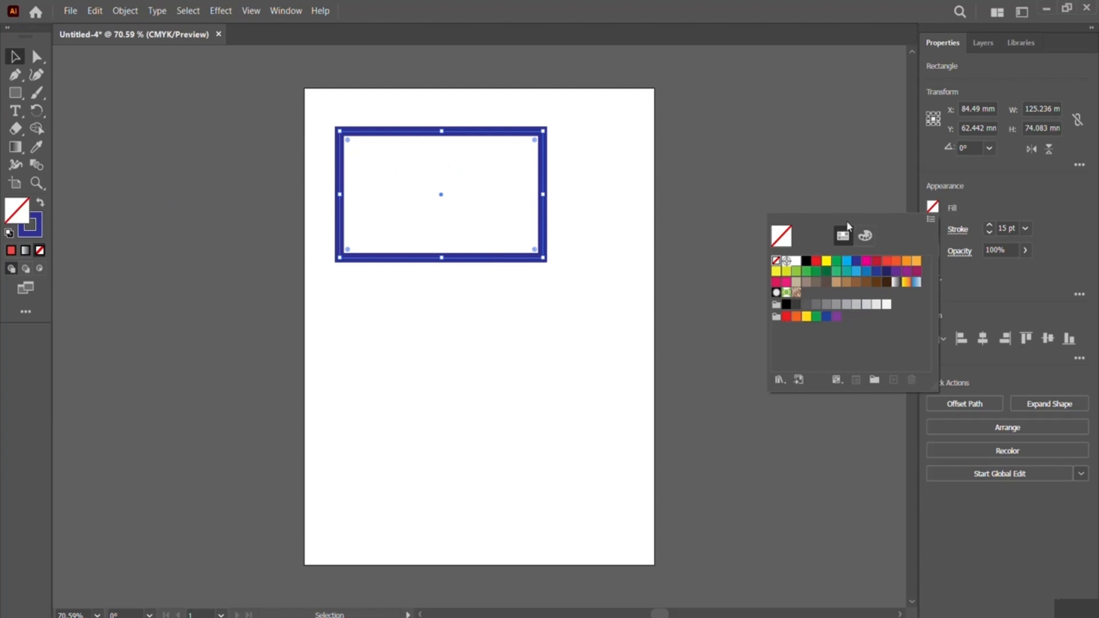
left_click(816, 262)
left_click(1007, 204)
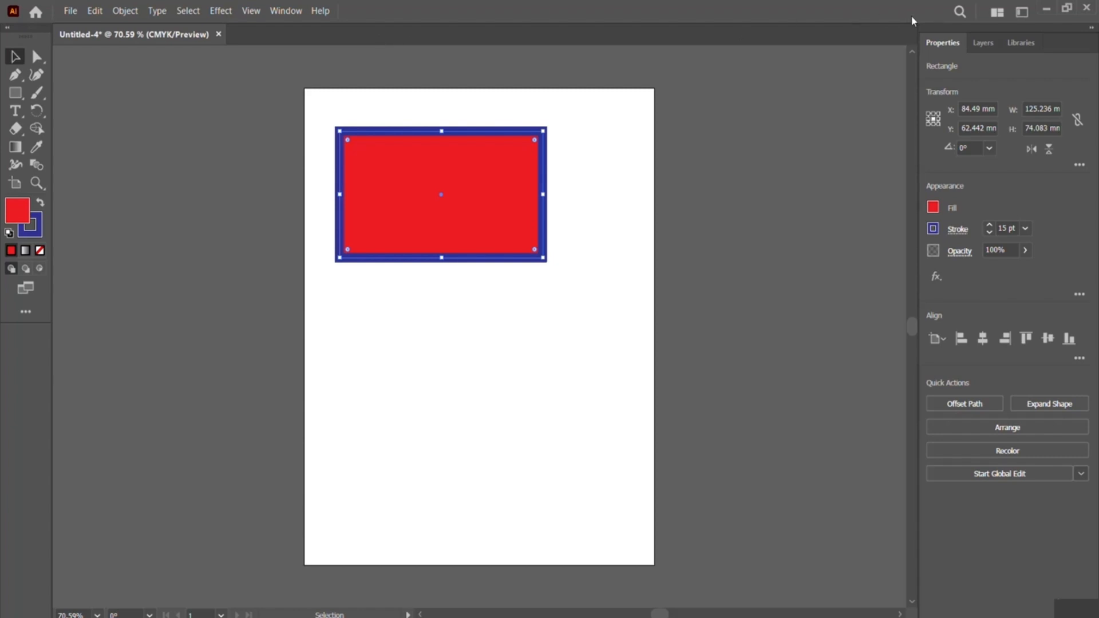
Switch the workspace to Essentials Classic and show the rectangle's properties instead of the libraries.
left_click(1024, 16)
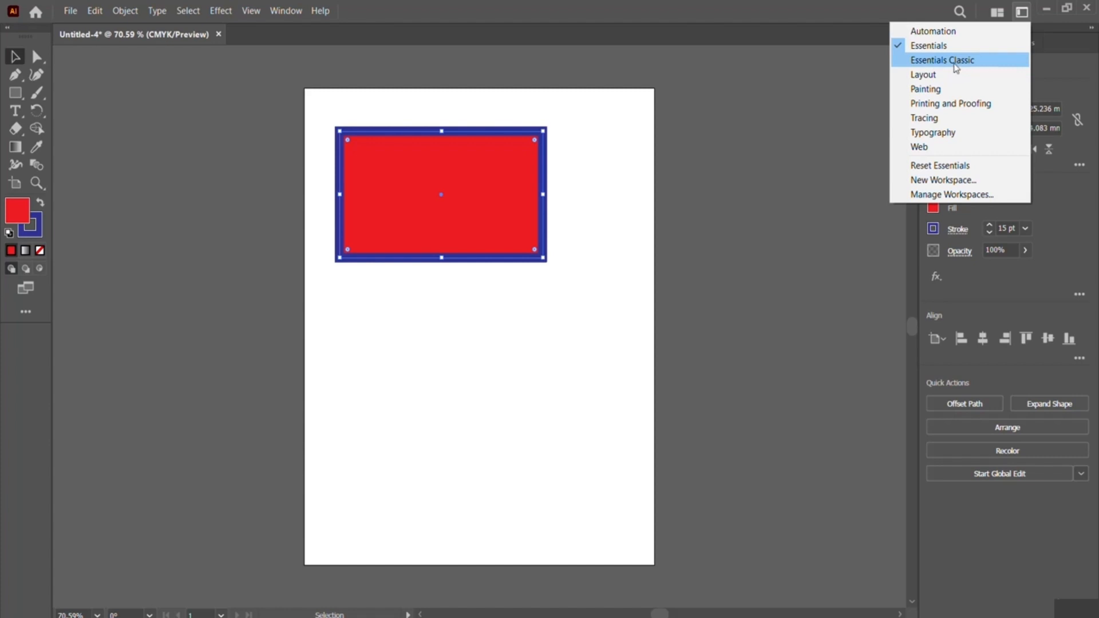
left_click(981, 62)
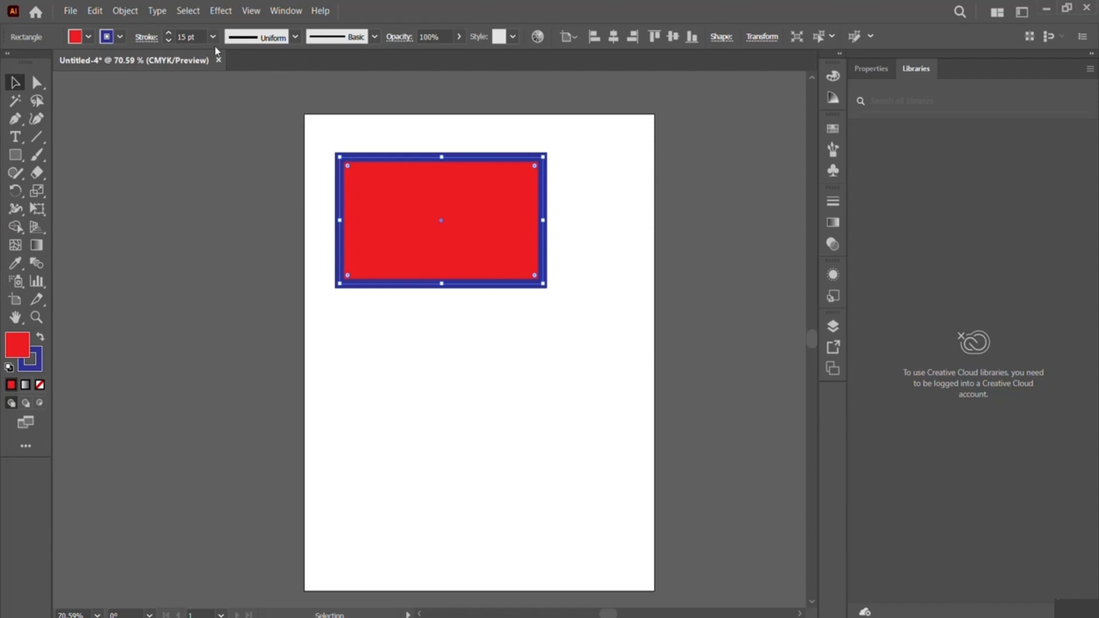
left_click(869, 70)
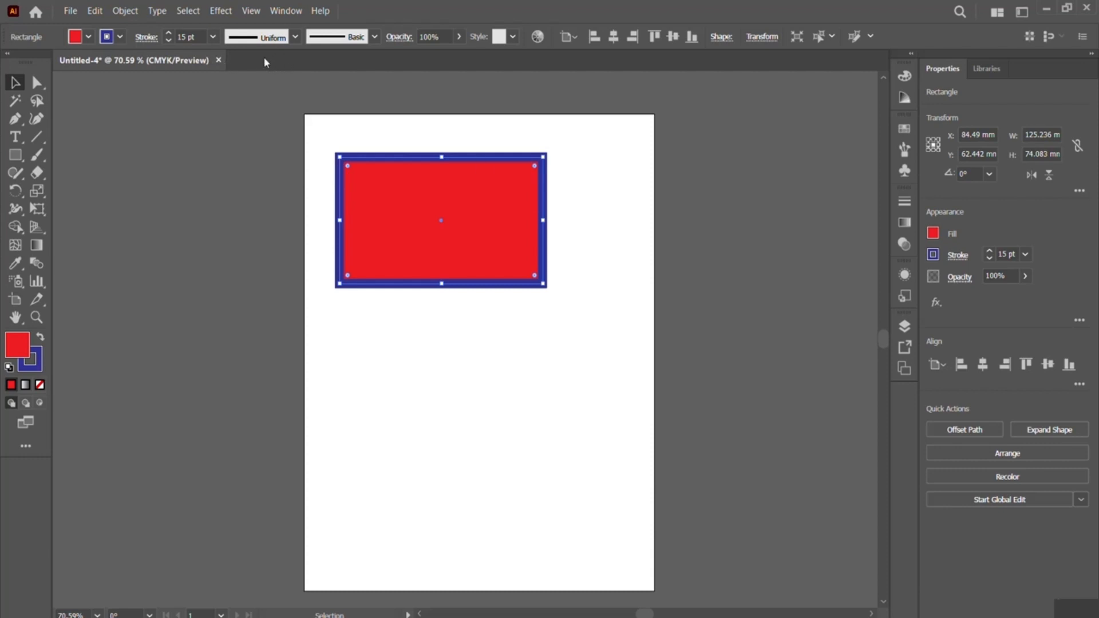
Try Width Profiles 1, 2, 3, 5 and 6 on the rectangle's stroke, and restore the Uniform profile.
left_click(295, 38)
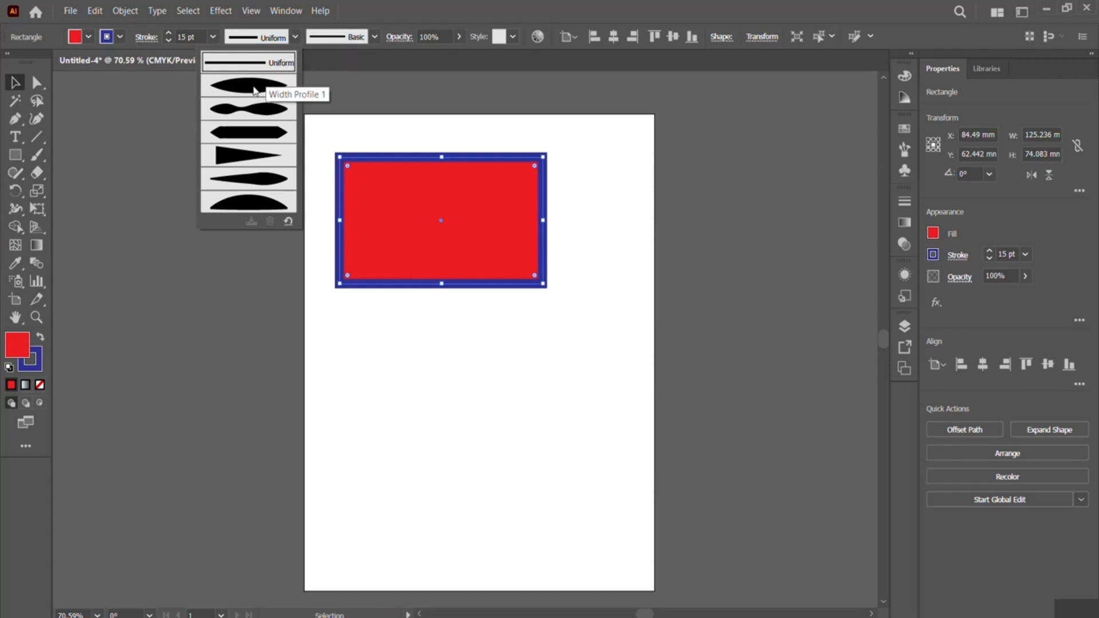
left_click(250, 91)
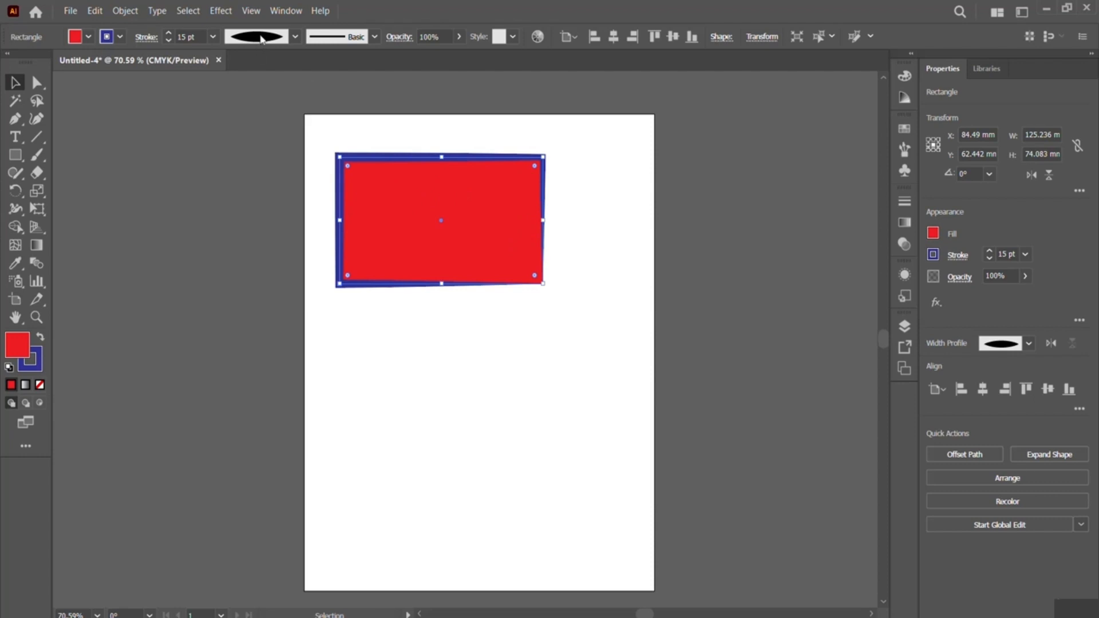
left_click(263, 41)
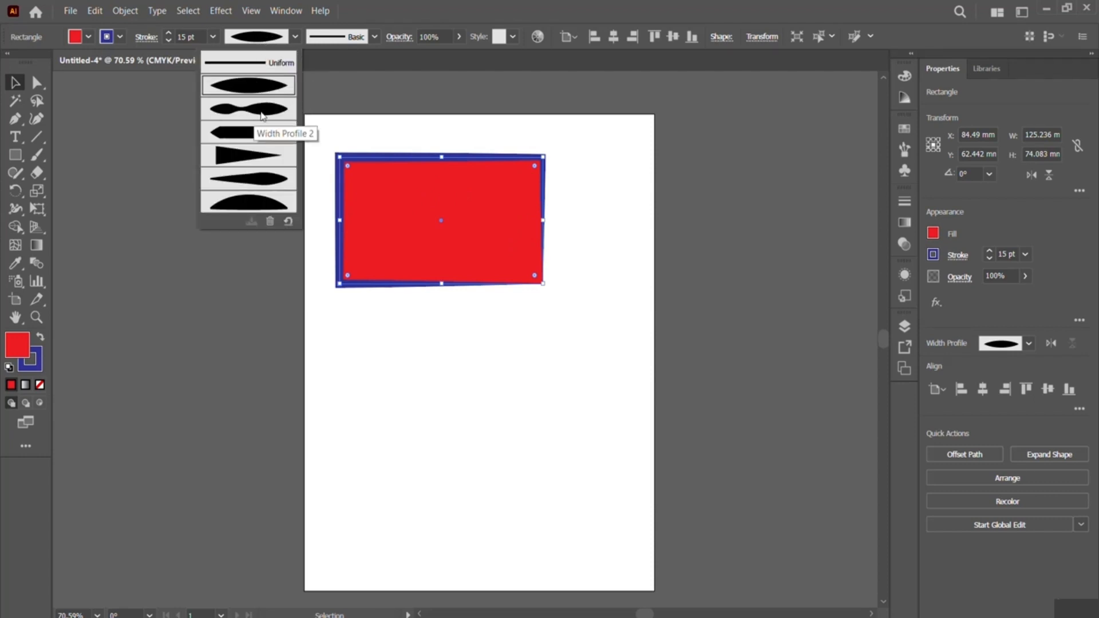
left_click(262, 112)
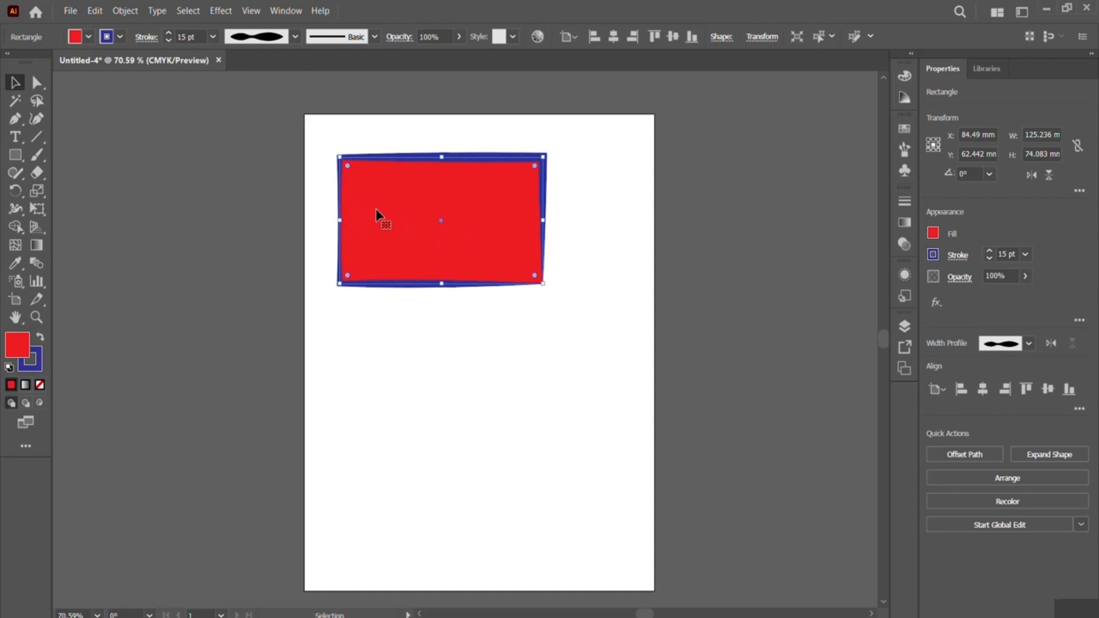
left_click(294, 37)
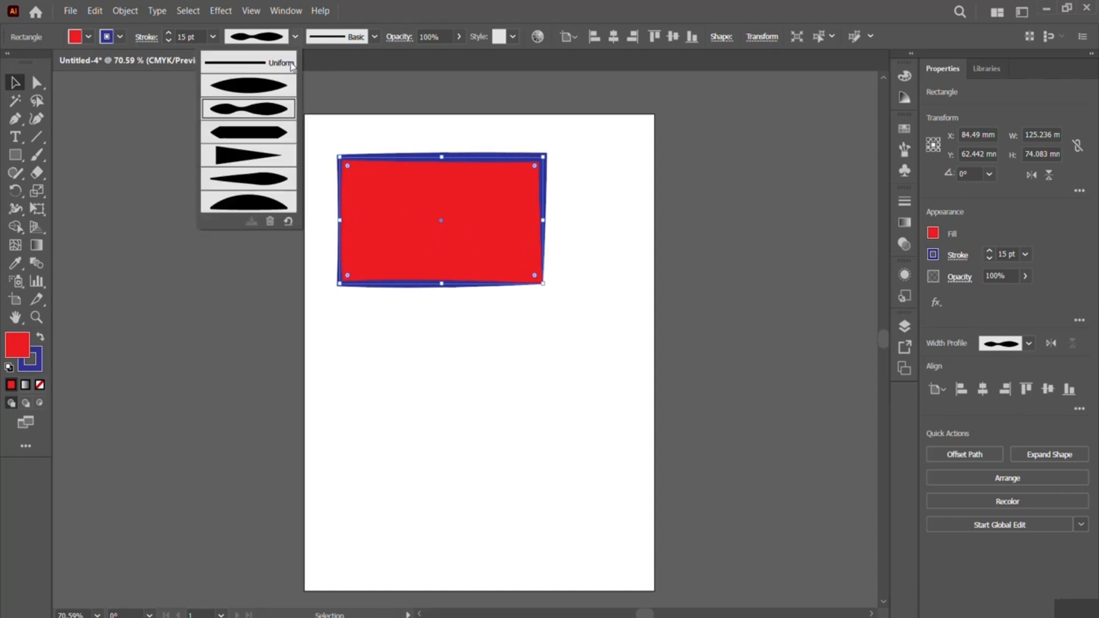
left_click(259, 138)
left_click(294, 36)
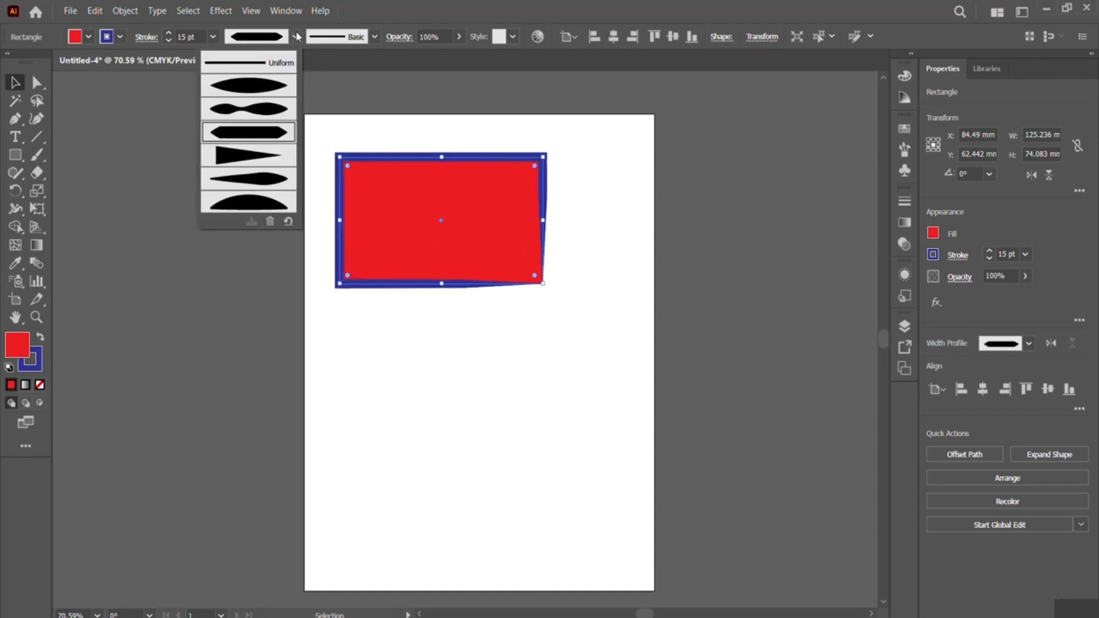
left_click(275, 177)
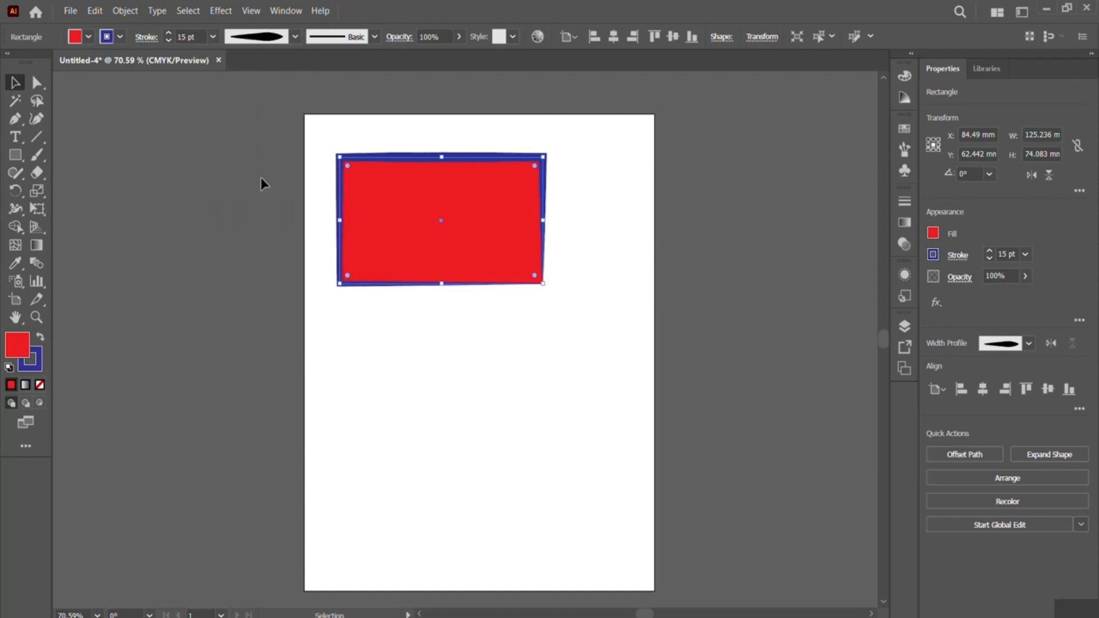
left_click(295, 37)
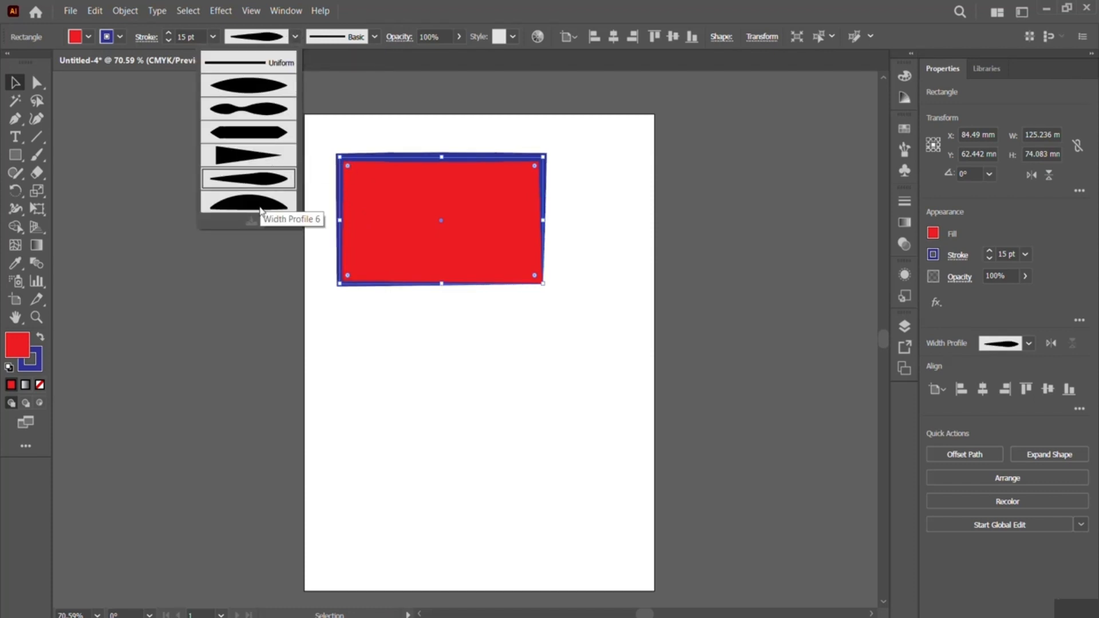
left_click(261, 205)
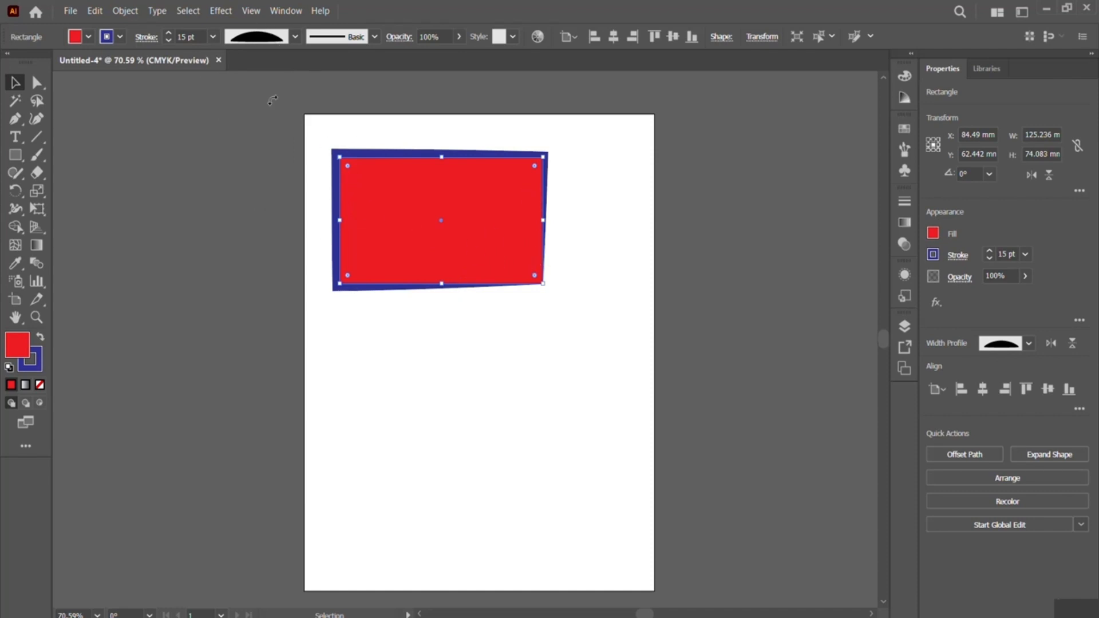
left_click(294, 37)
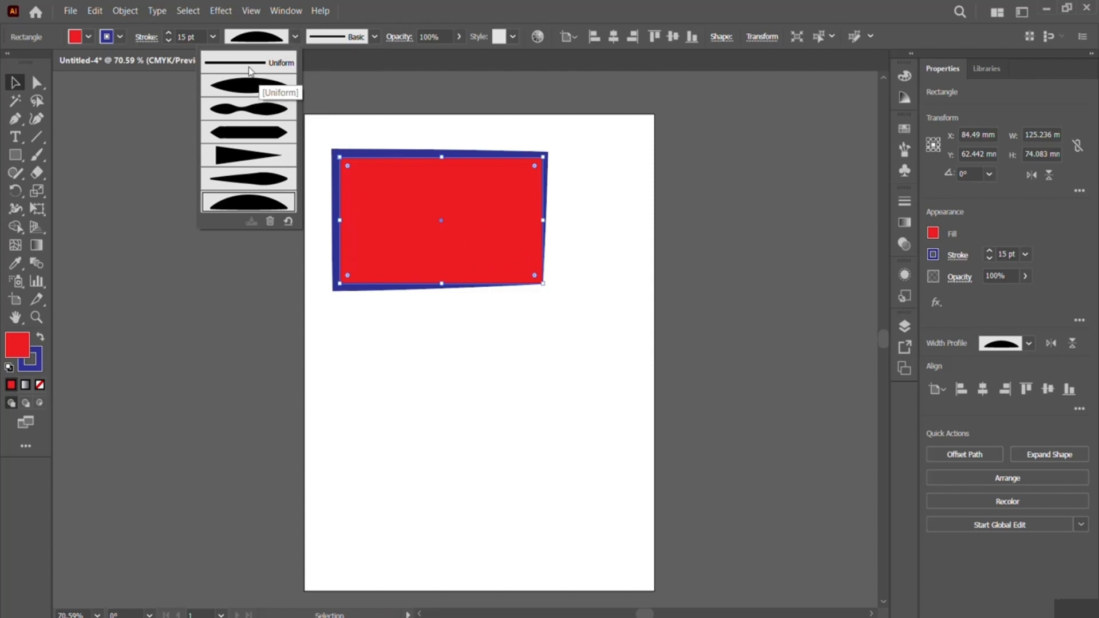
left_click(250, 71)
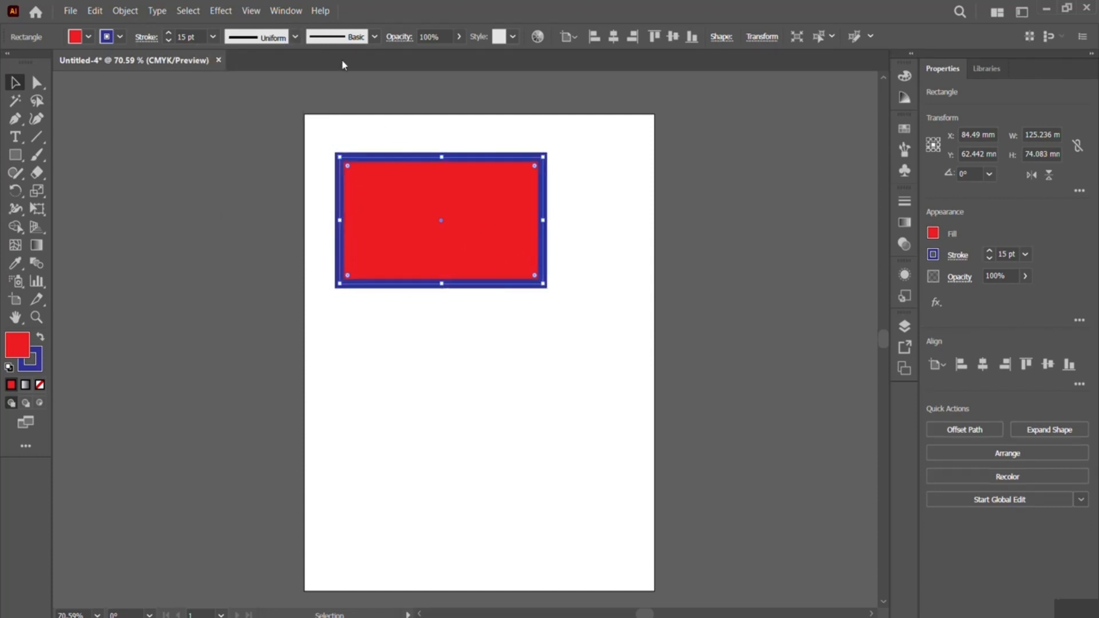
Try the rough charcoal-like, orange arrow and blue denim-like pattern brushes on the rectangle's stroke, and restore the Basic brush.
left_click(374, 37)
scroll(374, 107, "down", 2)
mouse_move(372, 108)
left_mouse_down()
mouse_move(372, 130)
mouse_move(372, 97)
left_mouse_up()
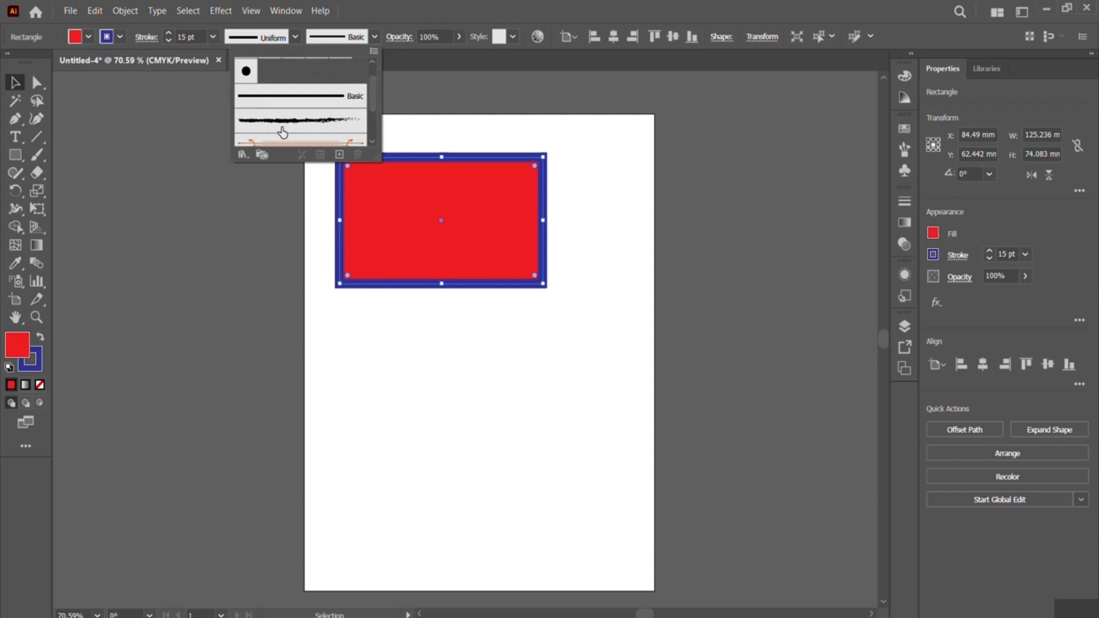
left_click(286, 123)
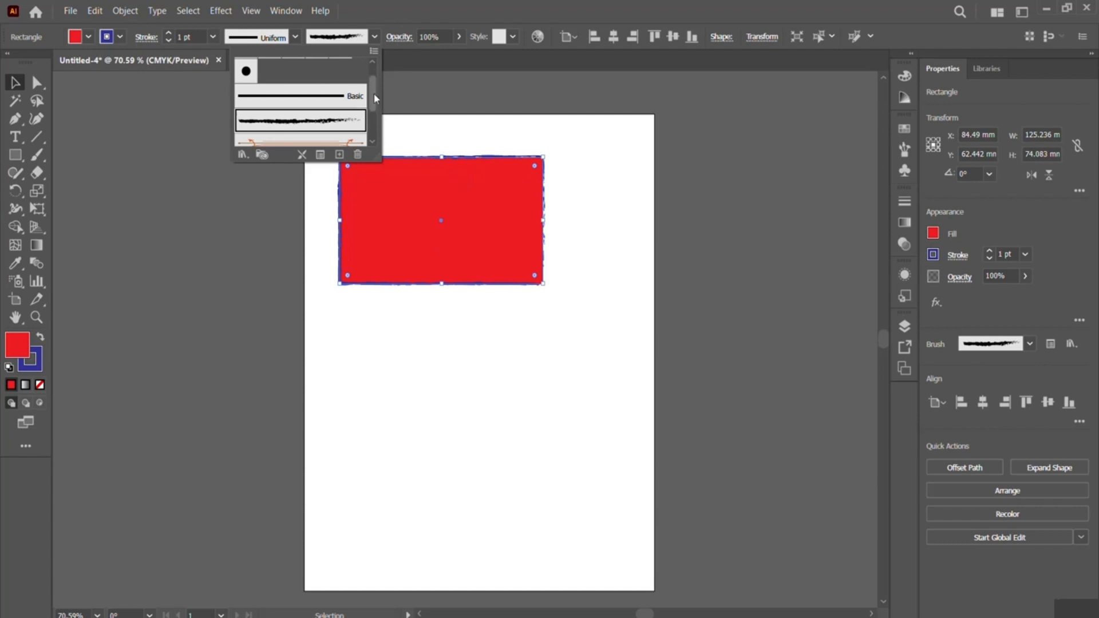
left_click_drag(375, 98, 377, 113)
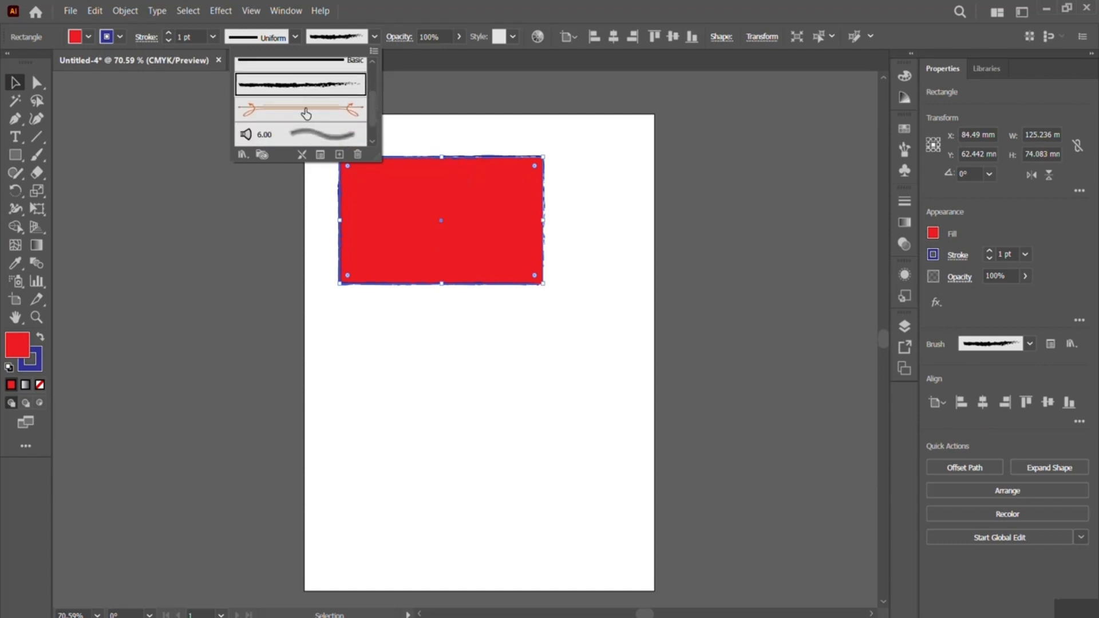
left_click(301, 108)
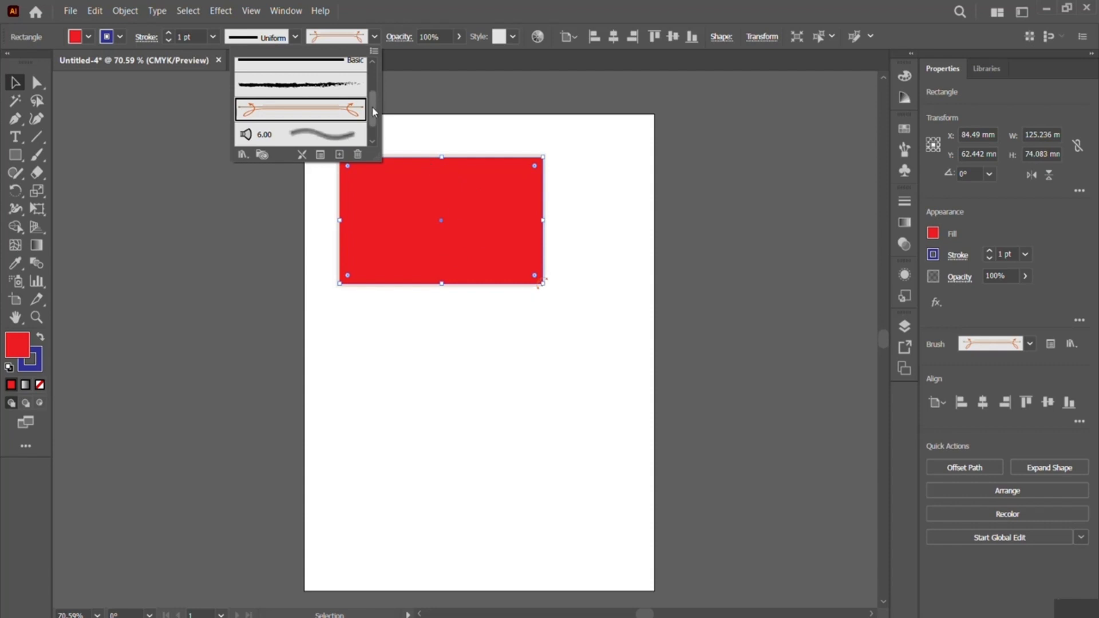
left_click_drag(373, 112, 373, 127)
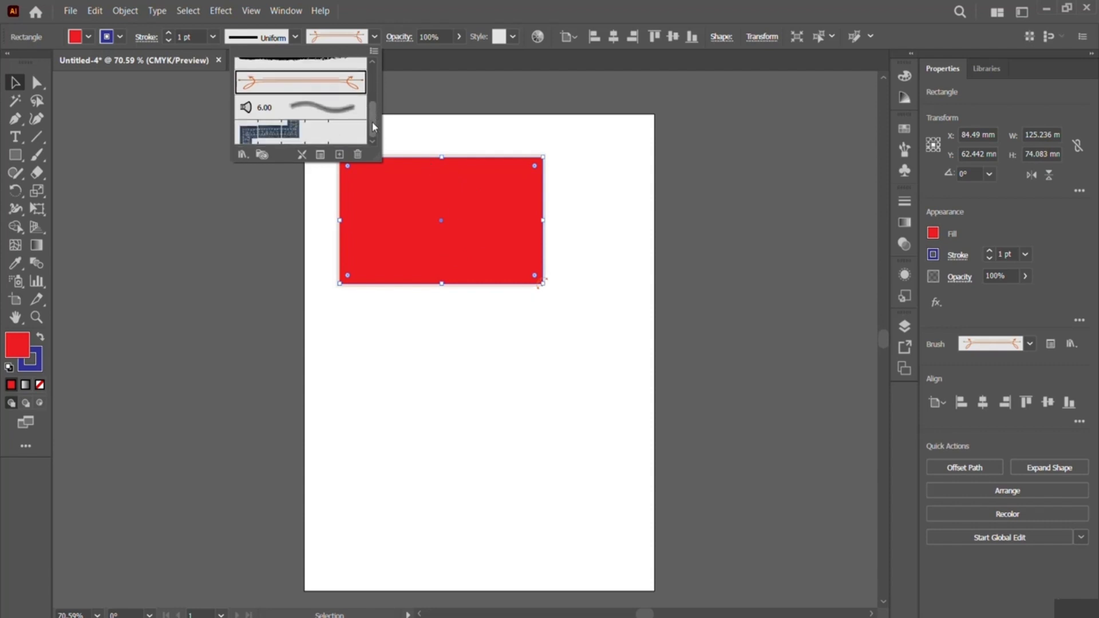
left_click(292, 133)
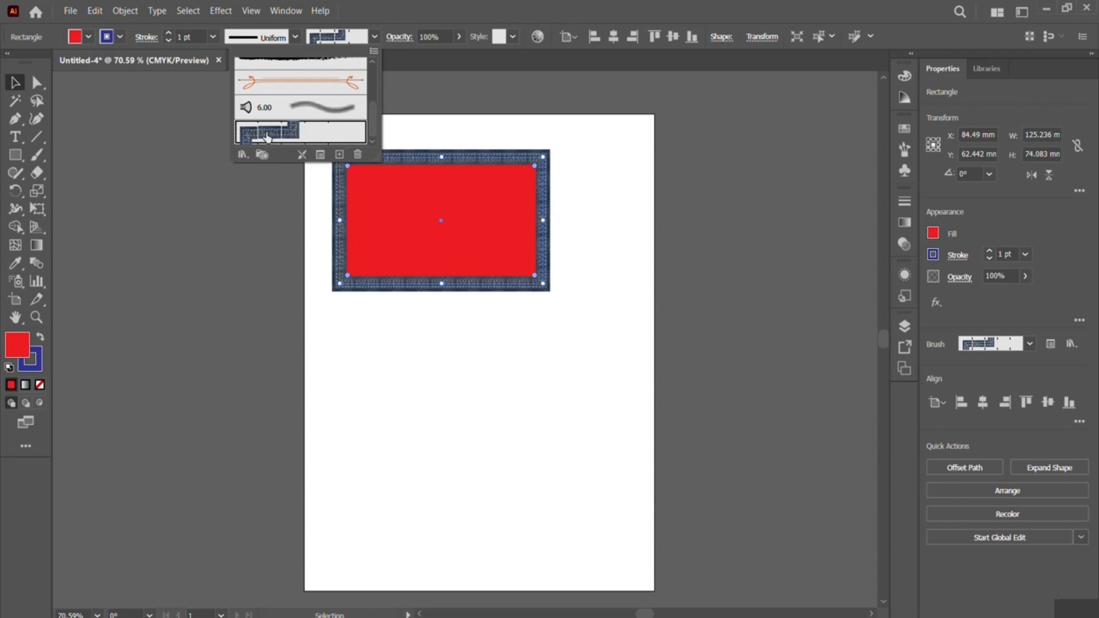
left_click_drag(373, 128, 378, 95)
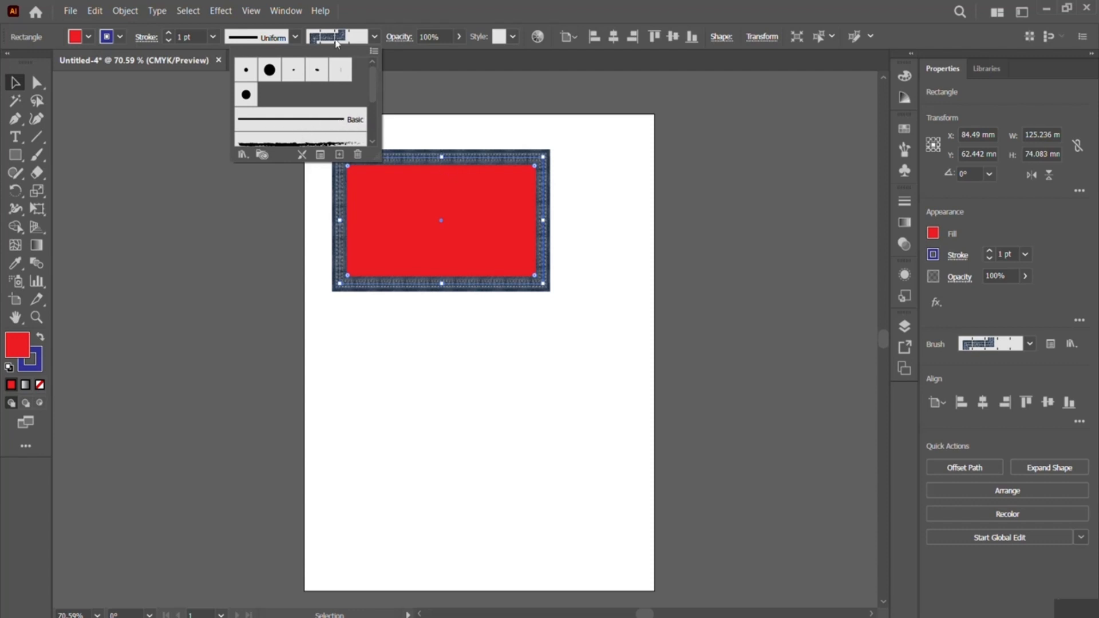
left_click(303, 126)
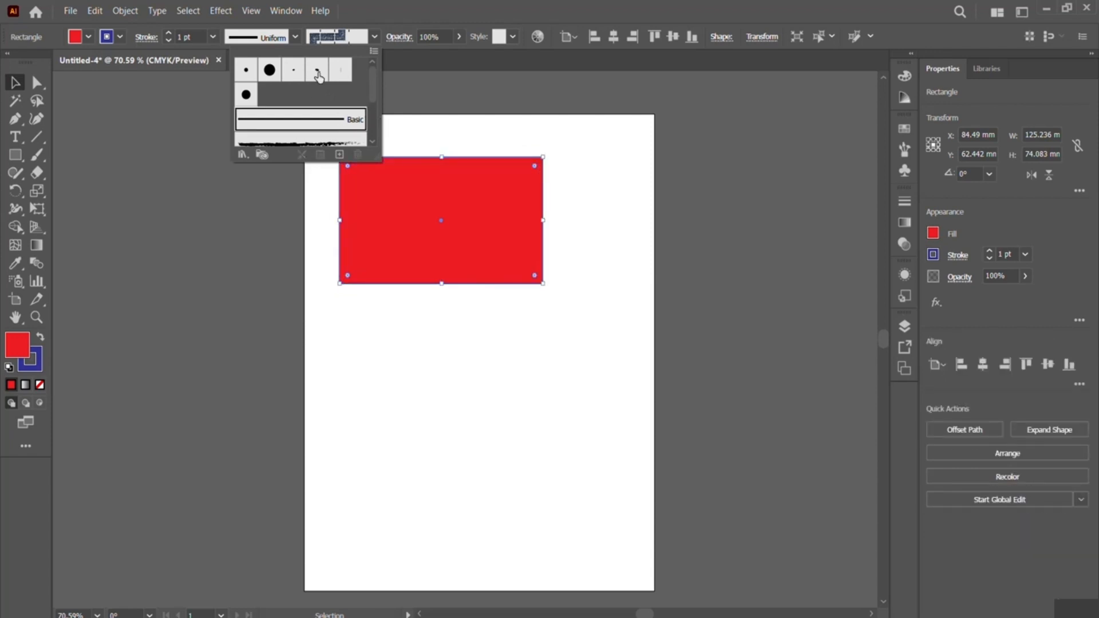
left_click(455, 6)
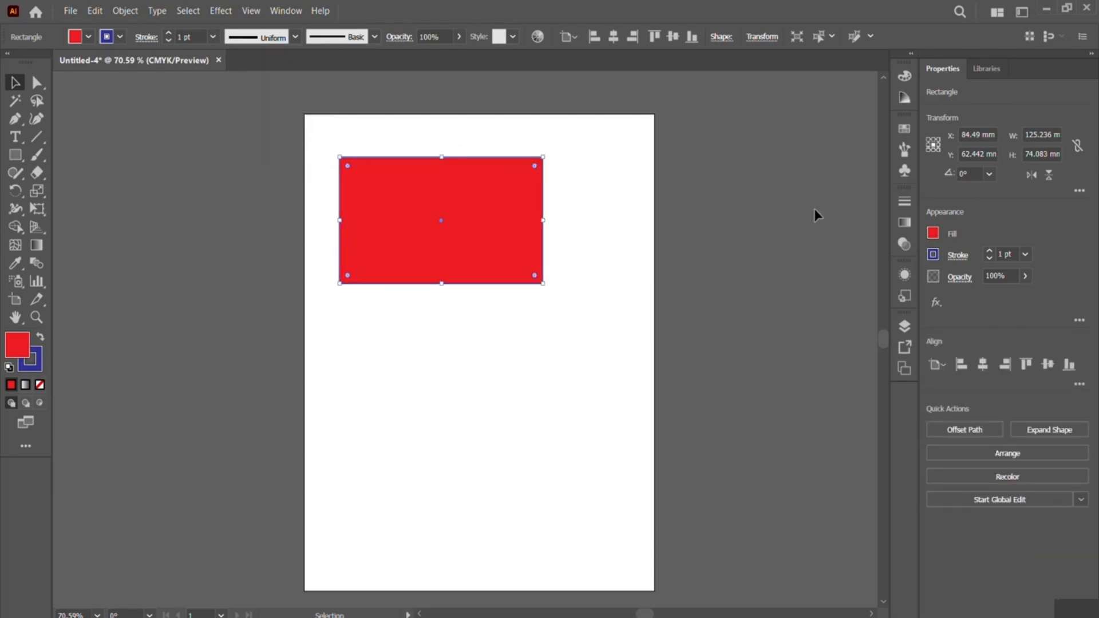
Raise the rectangle's Basic stroke to a weight of 15 pt.
left_click(989, 250)
left_click(989, 251)
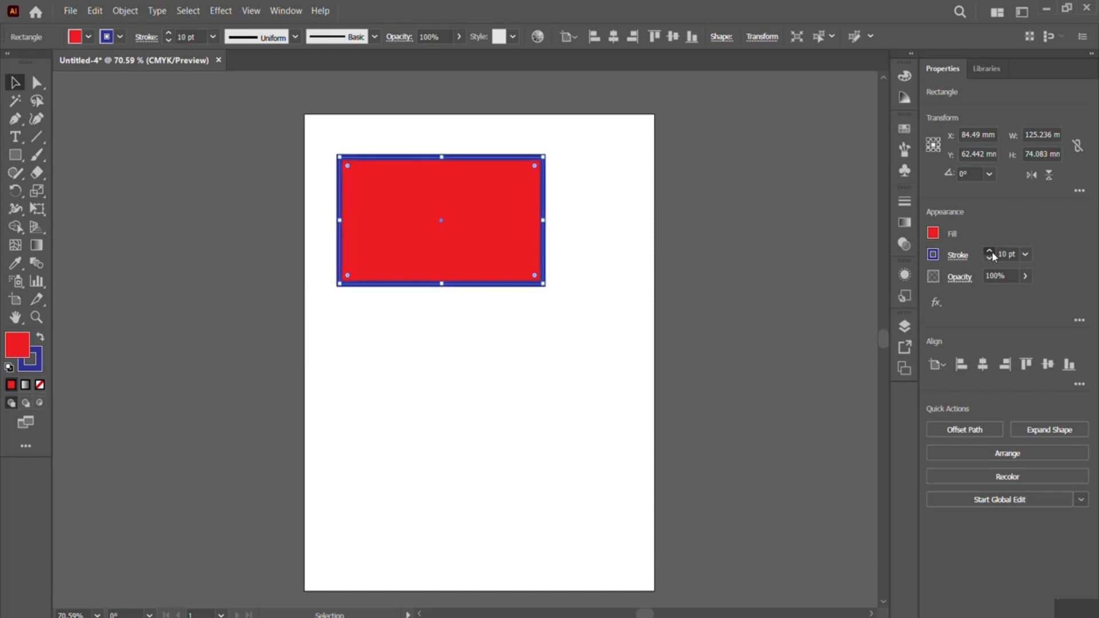
left_click(990, 250)
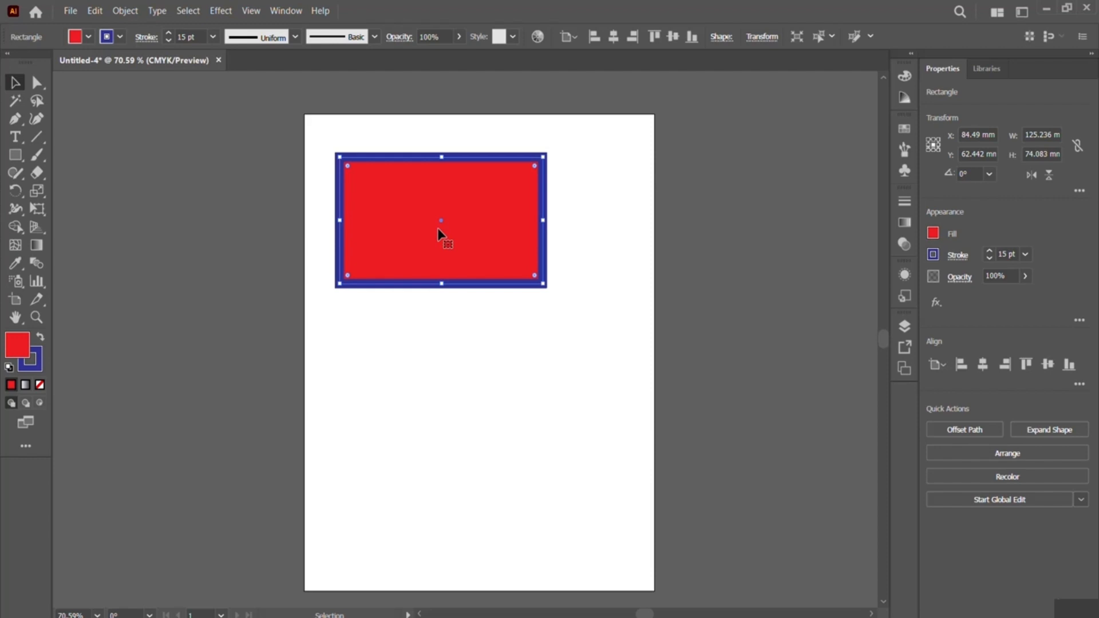
Lower the rectangle's opacity to 50%.
left_click(459, 37)
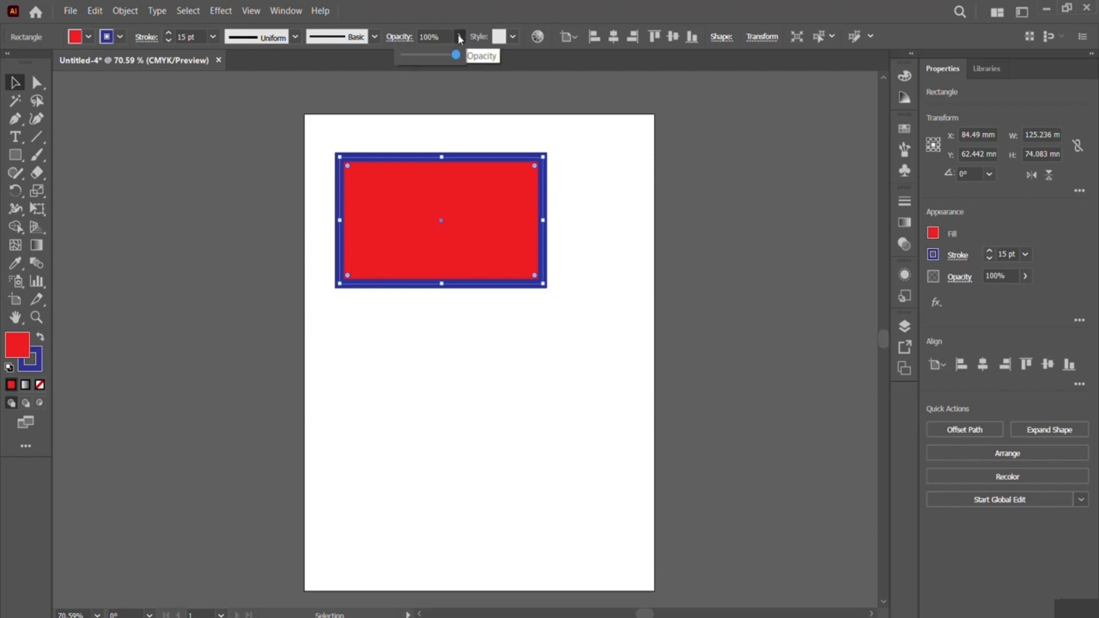
left_click_drag(459, 57, 433, 62)
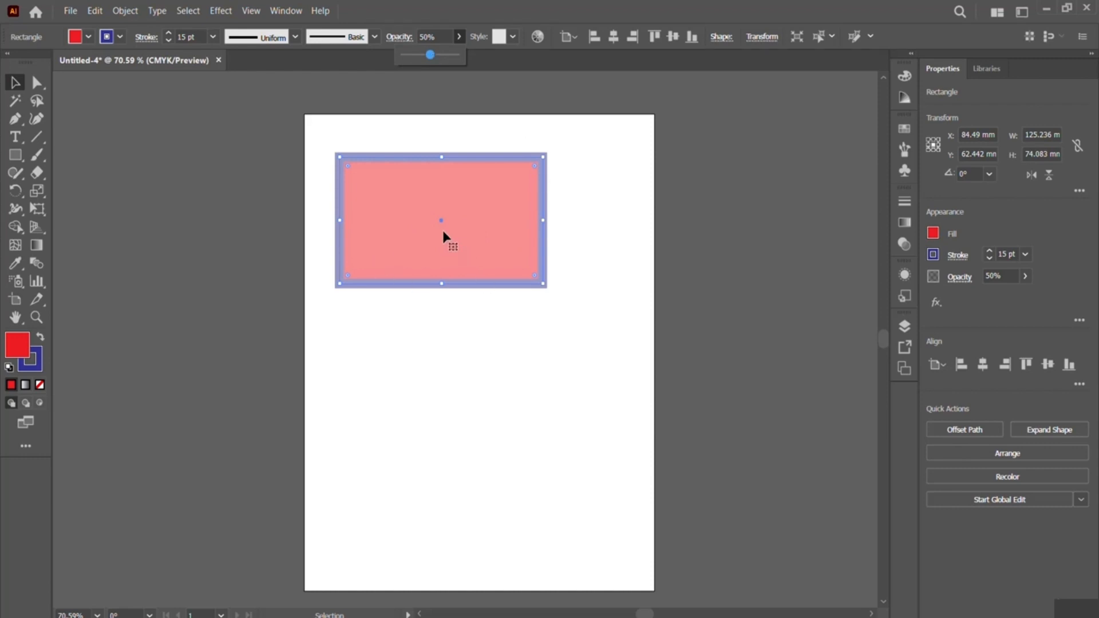
Try an opacity of 28% on the rectangle, and restore it to 100%.
left_click_drag(430, 55, 419, 56)
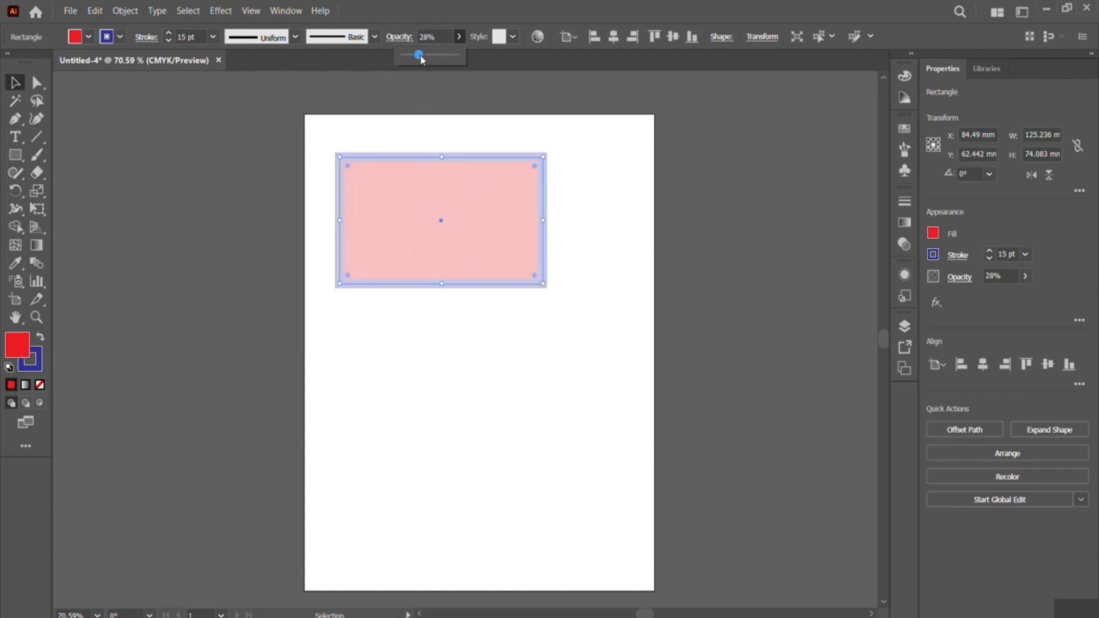
left_click_drag(419, 55, 470, 54)
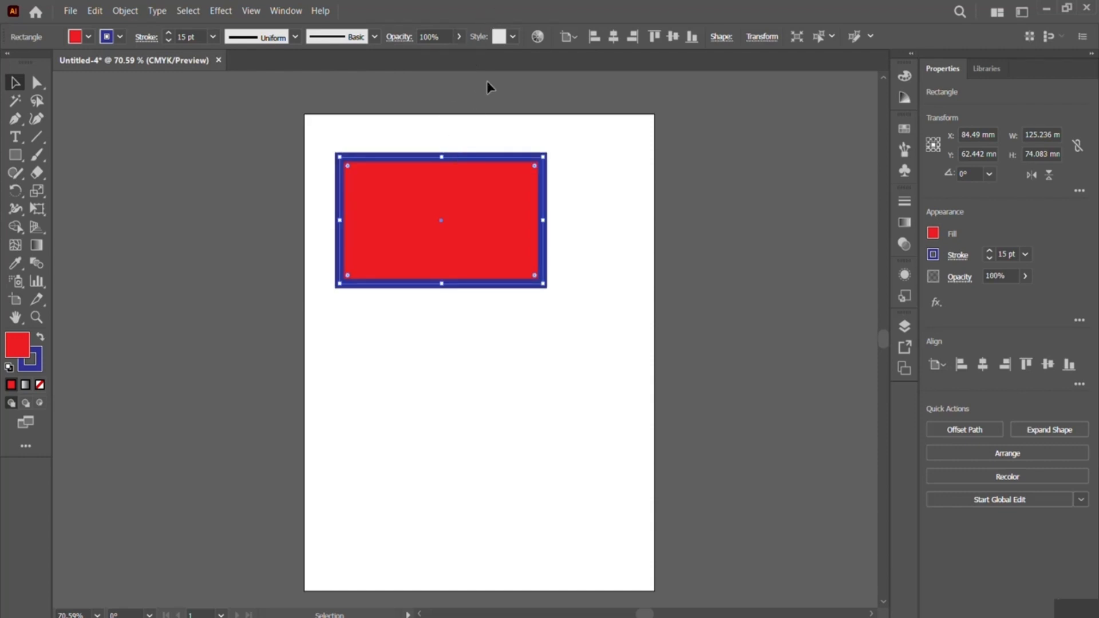
Try the gray gradient, green-yellow floral and blue gradient graphic styles on the rectangle, and settle on the blue swirl pattern style.
left_click(513, 39)
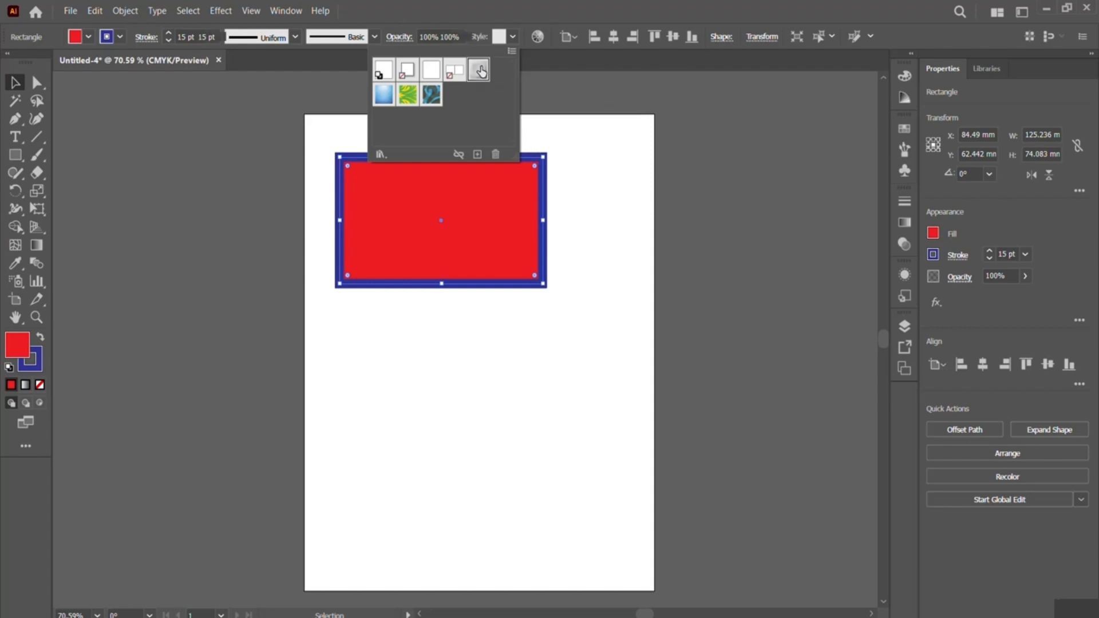
left_click(480, 73)
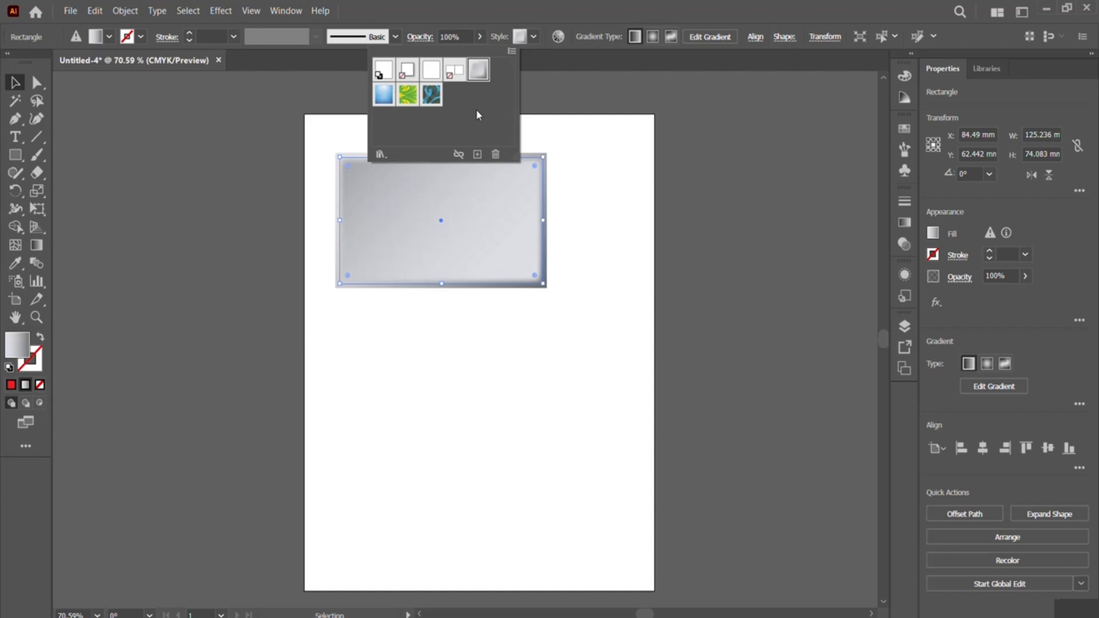
left_click(431, 97)
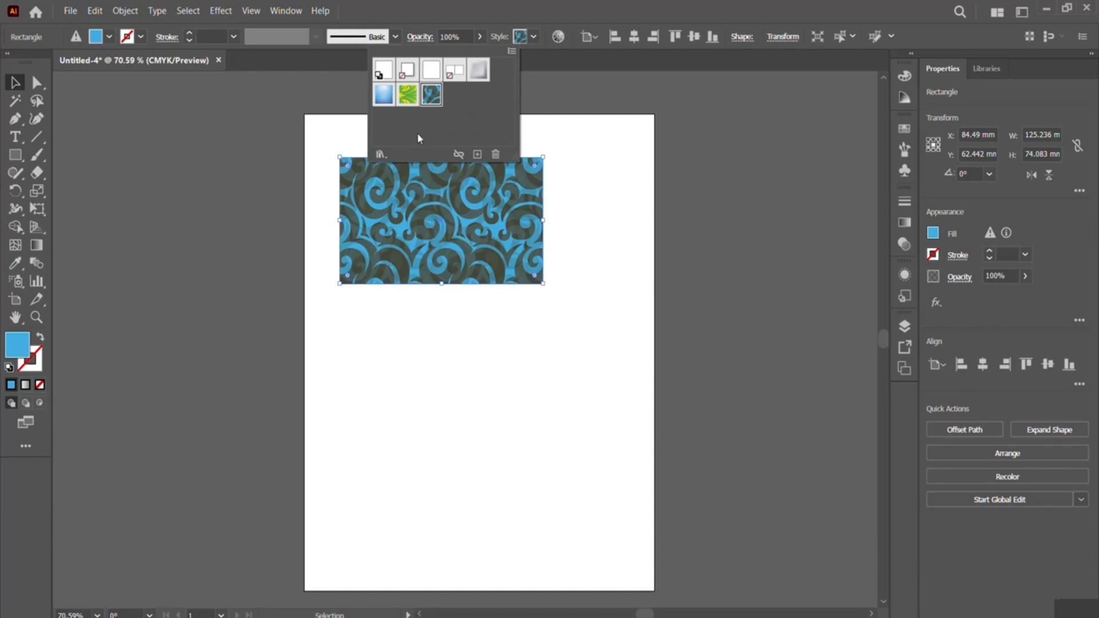
left_click(409, 98)
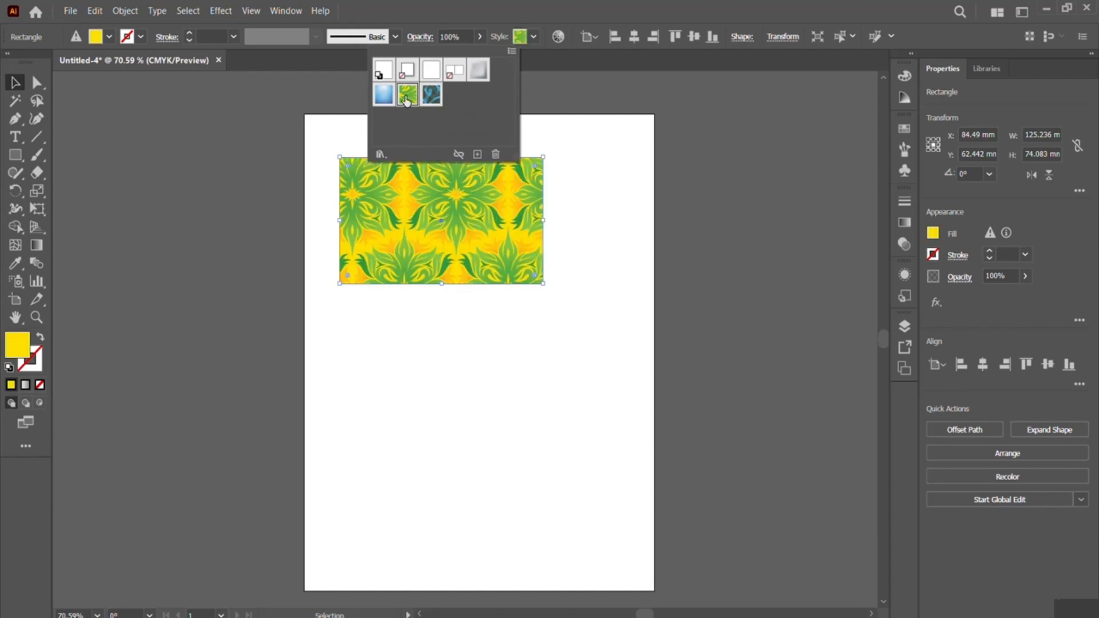
left_click(381, 98)
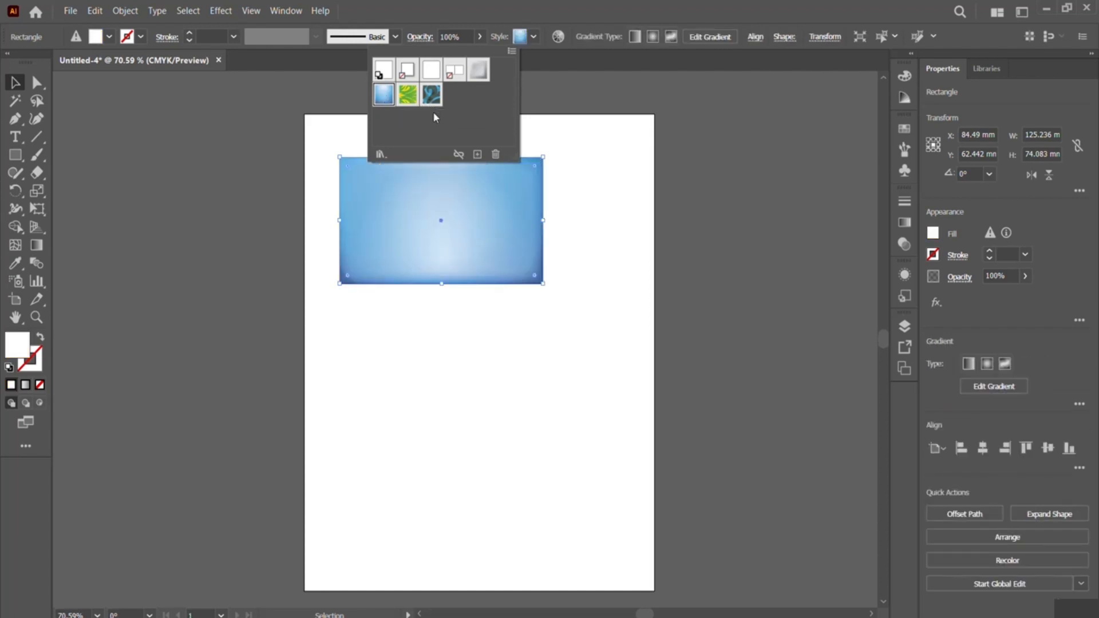
left_click(431, 95)
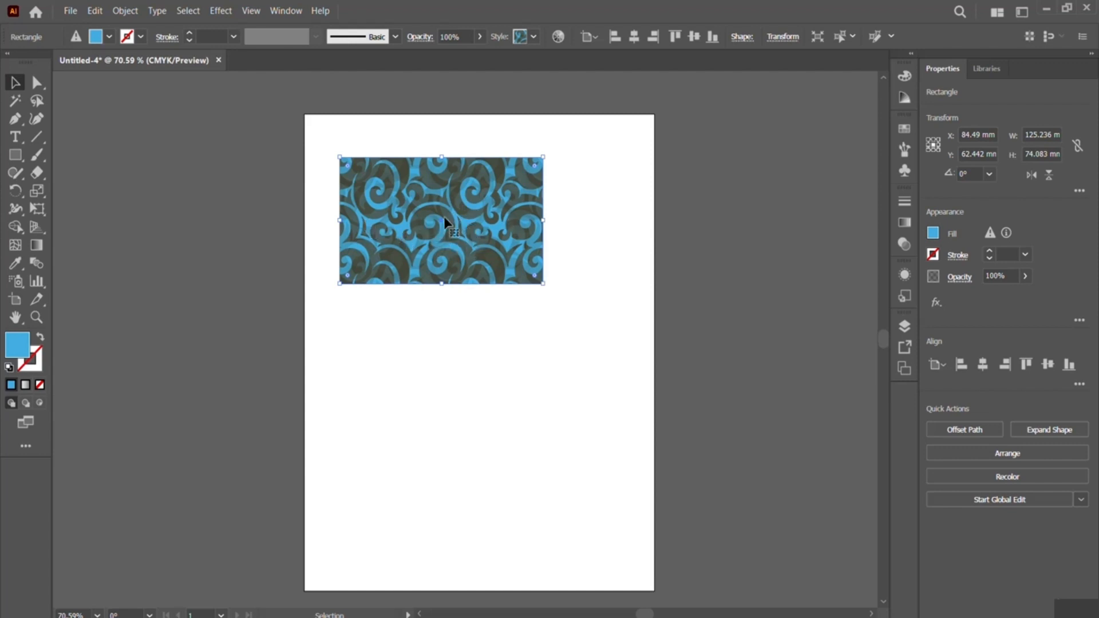
Open Recolor Artwork for the swirl-patterned rectangle and shift its linked colors on the color wheel to yellow and purple.
left_click(558, 36)
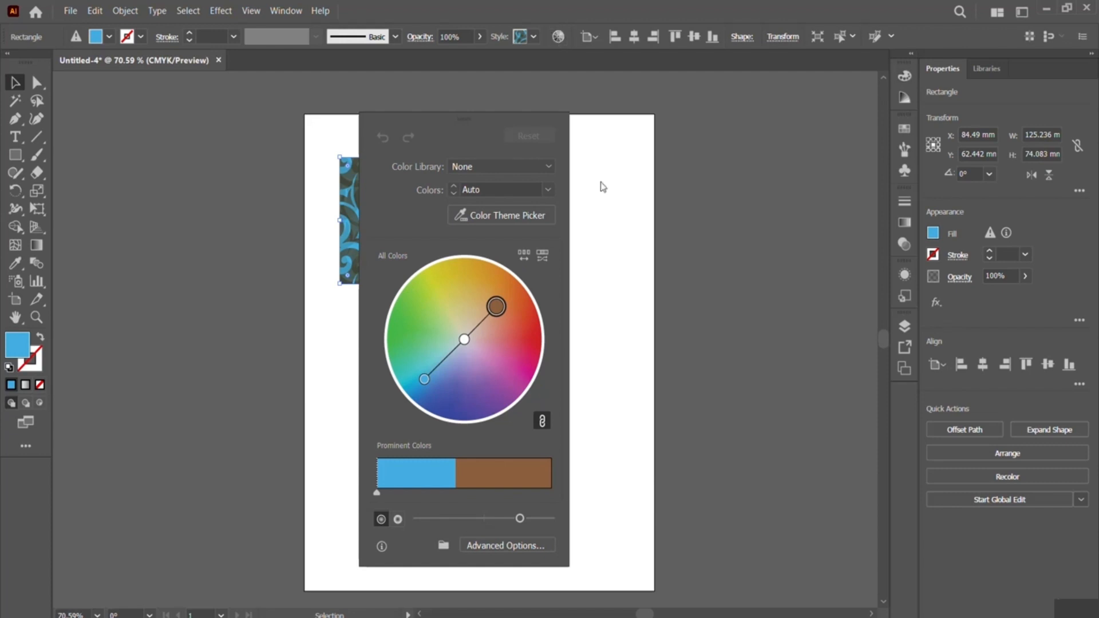
left_click_drag(440, 132, 649, 130)
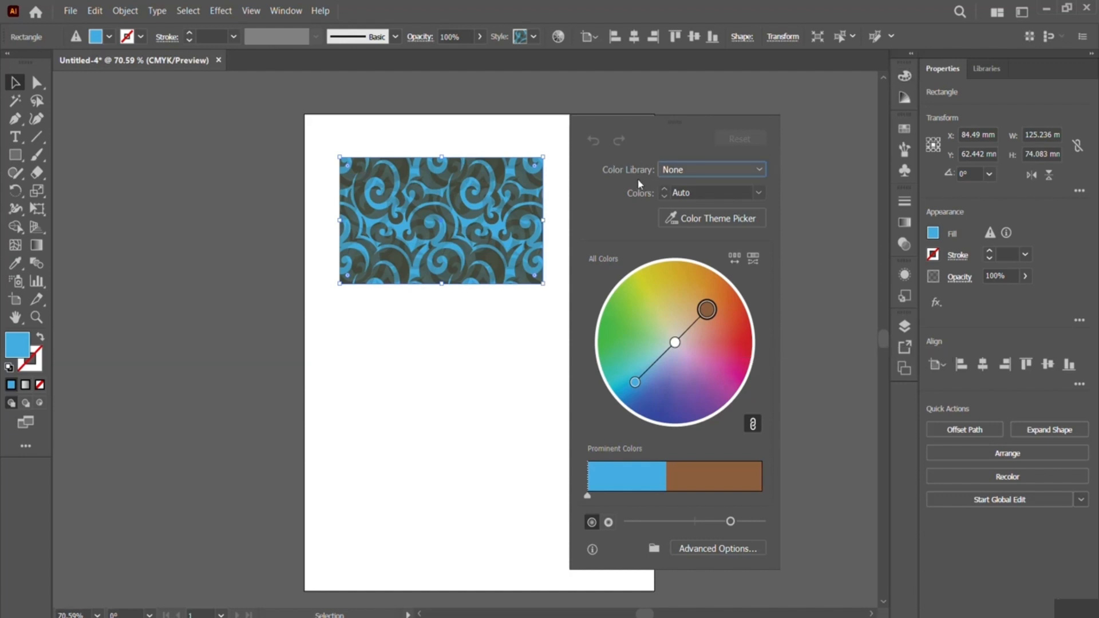
left_click(719, 170)
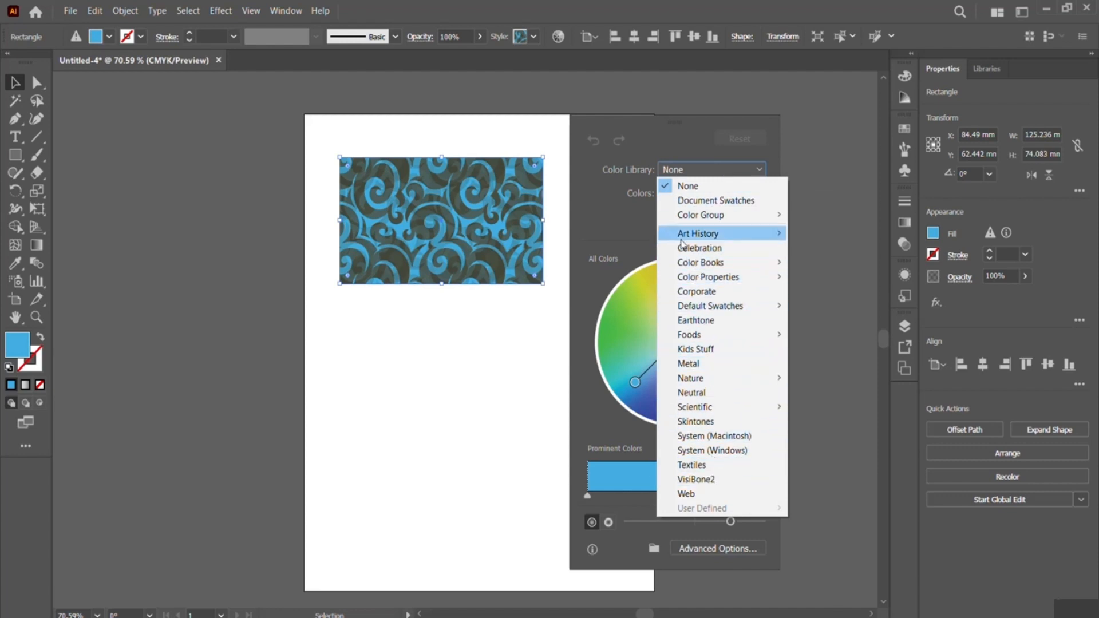
left_click(616, 215)
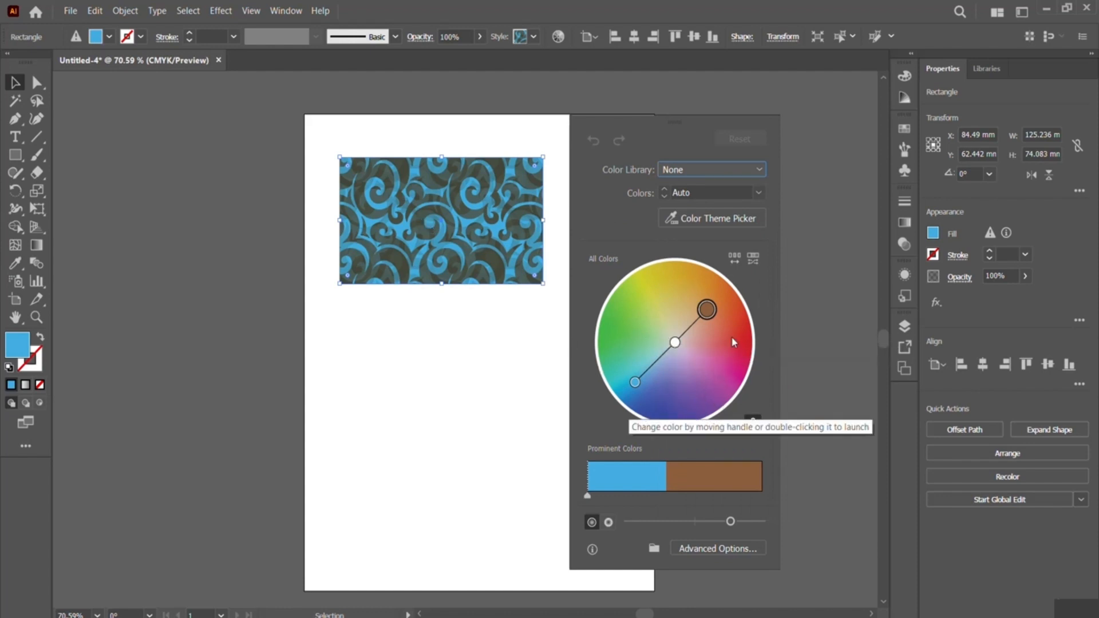
left_click_drag(706, 310, 734, 350)
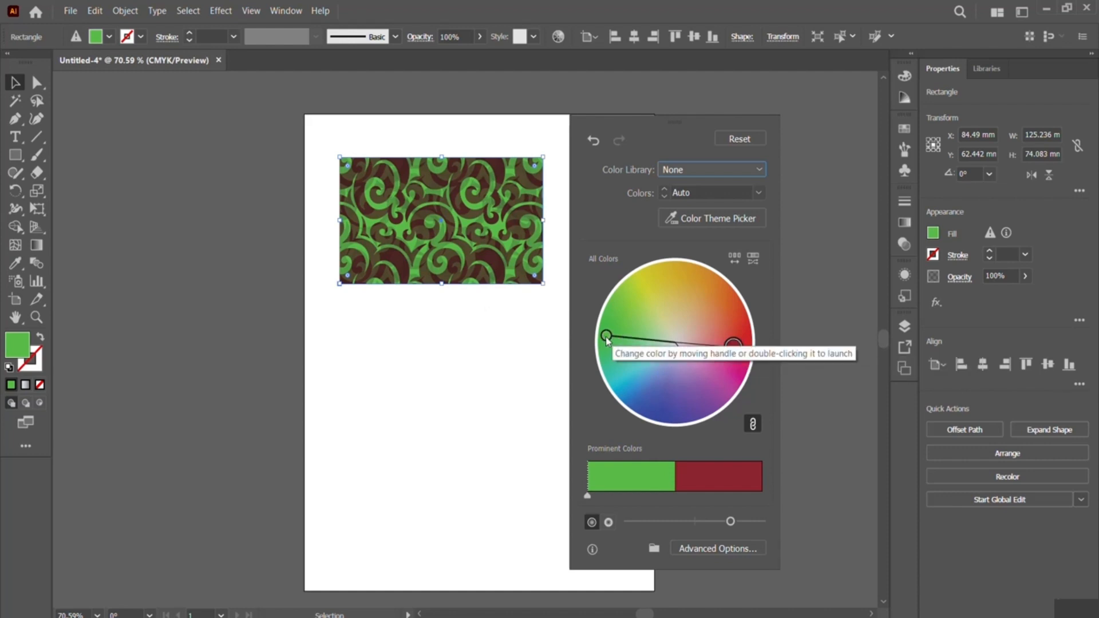
left_click_drag(606, 336, 648, 282)
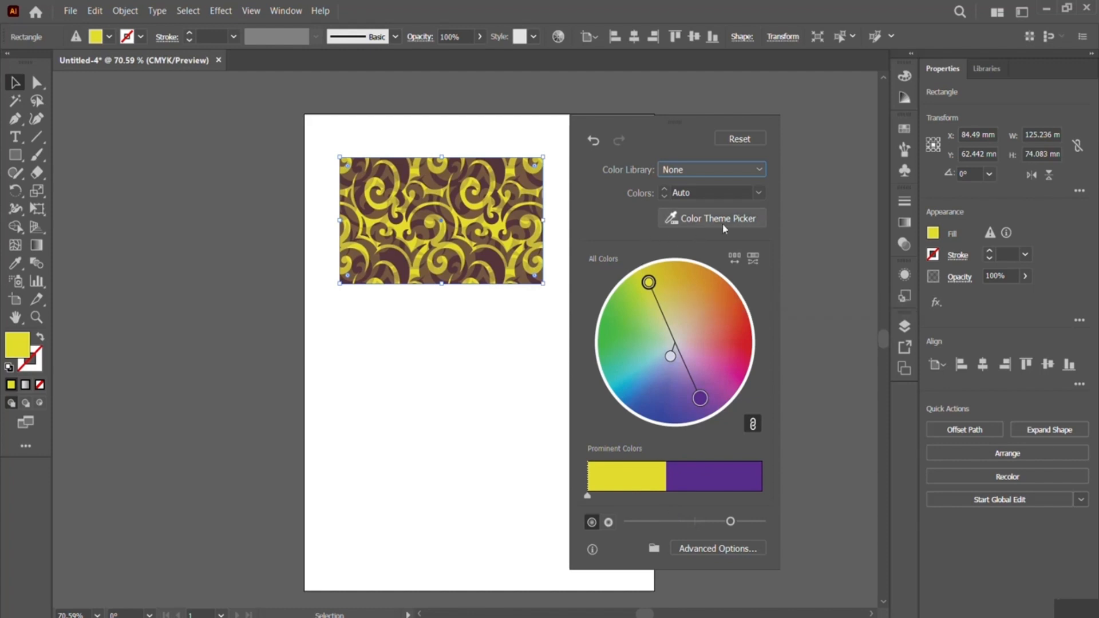
Try limiting the pattern's recoloring to the Nature color libraries Flowers and Beach.
left_click(715, 171)
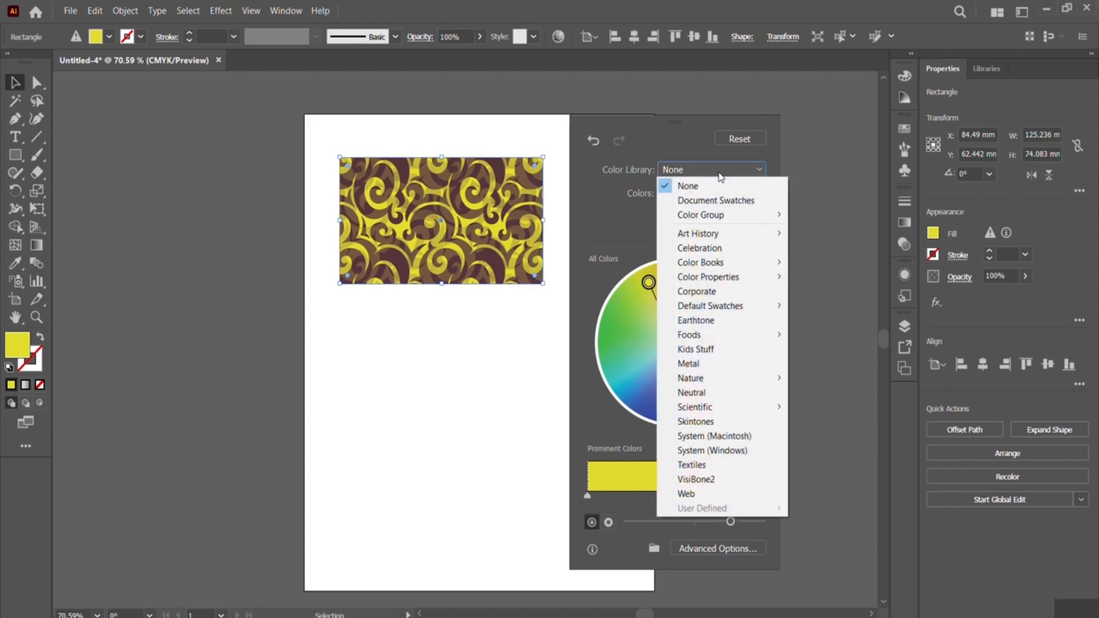
mouse_move(737, 268)
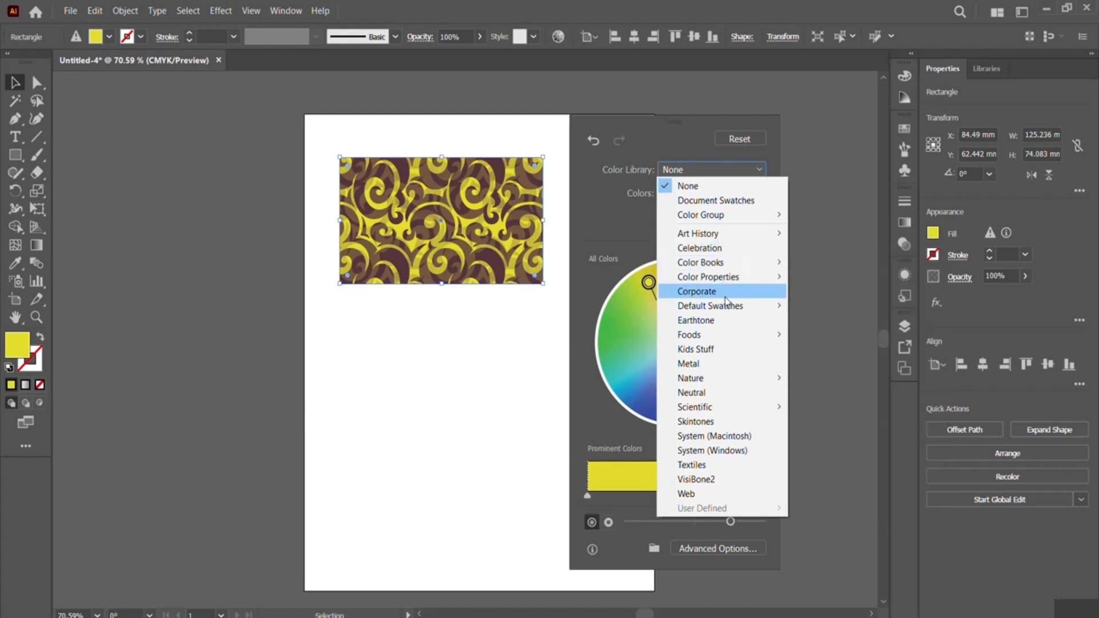
mouse_move(732, 380)
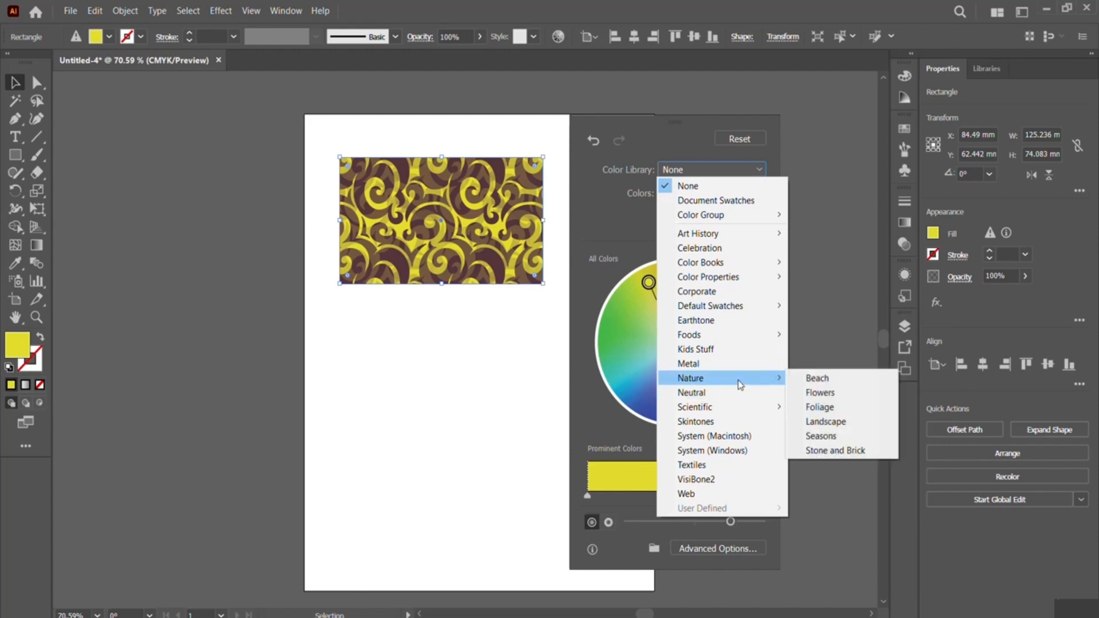
left_click(831, 393)
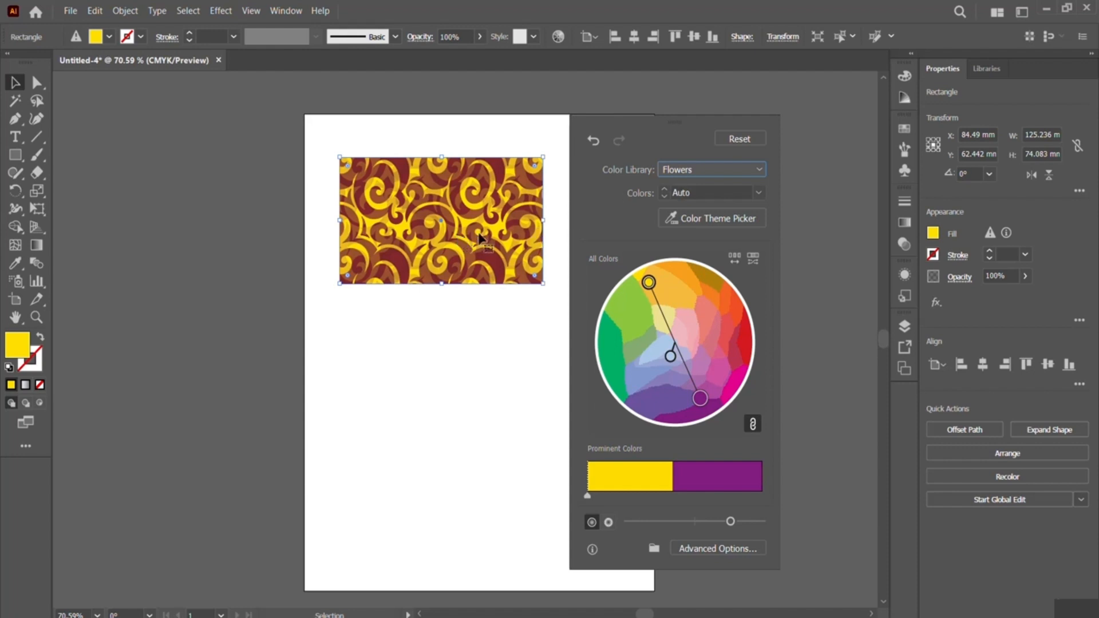
left_click(723, 173)
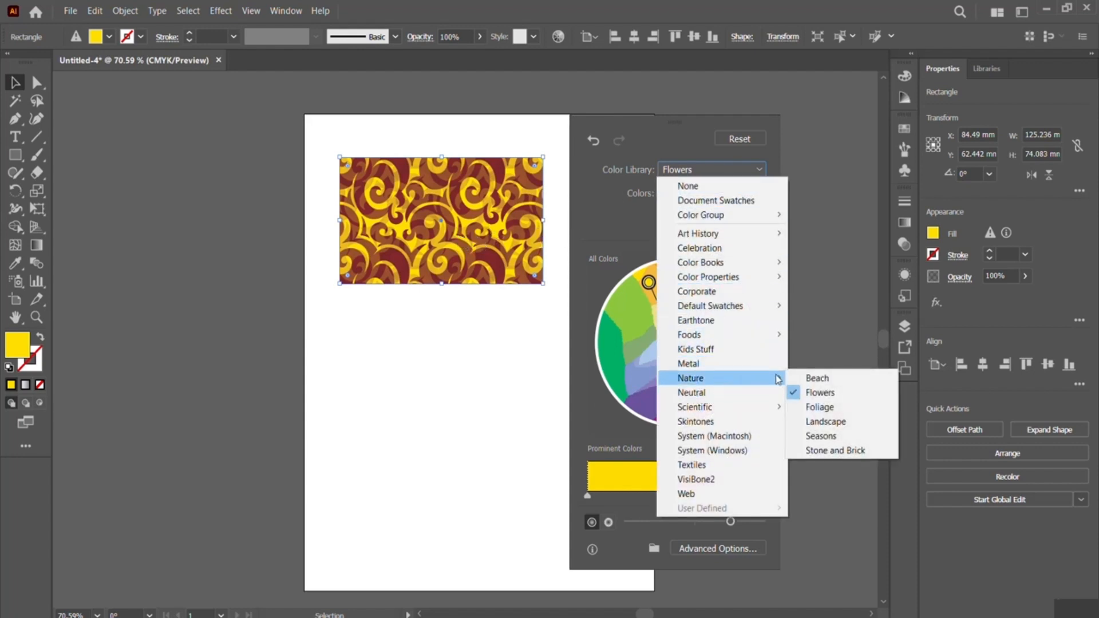
left_click(838, 379)
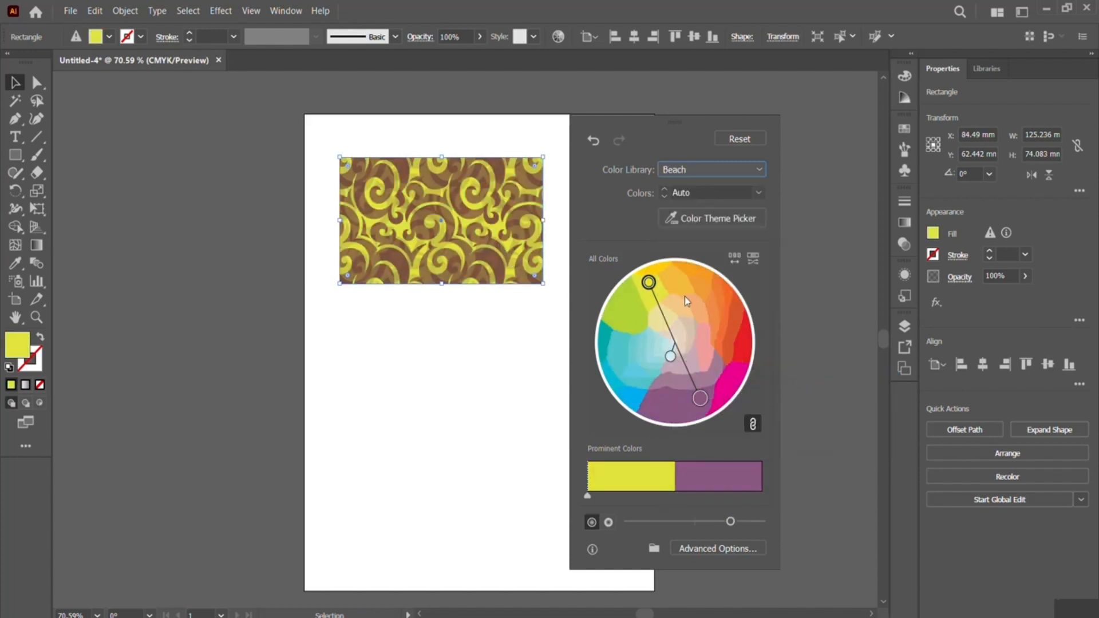
Try the Corporate color library on the pattern, shifting its linked colors to orange and purple, and to green and light purple.
left_click(740, 169)
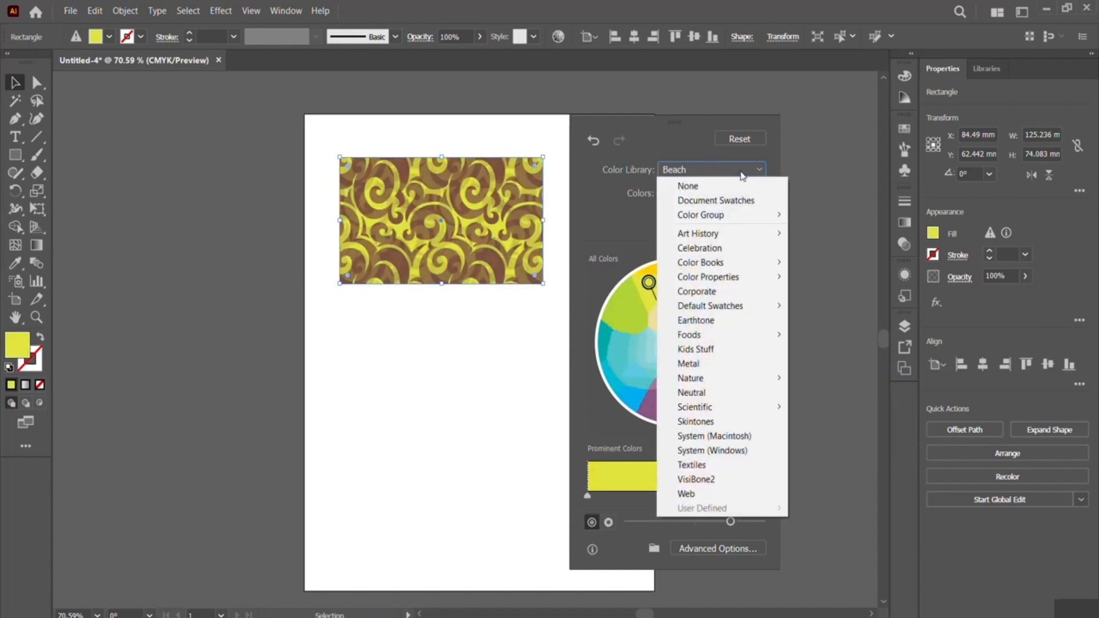
left_click(738, 291)
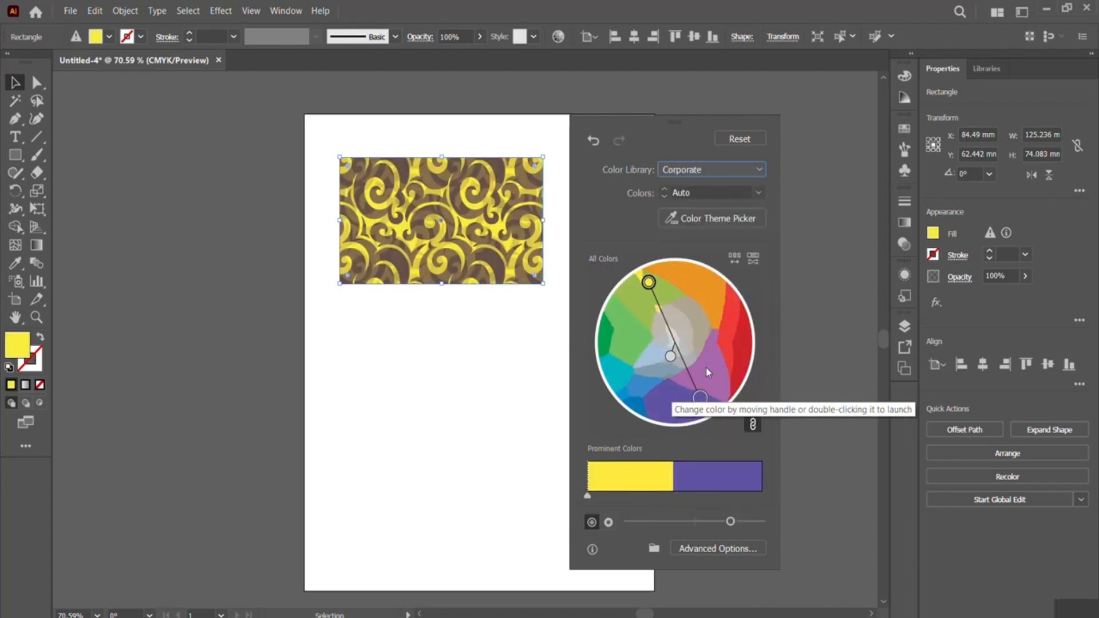
left_click_drag(699, 399, 654, 398)
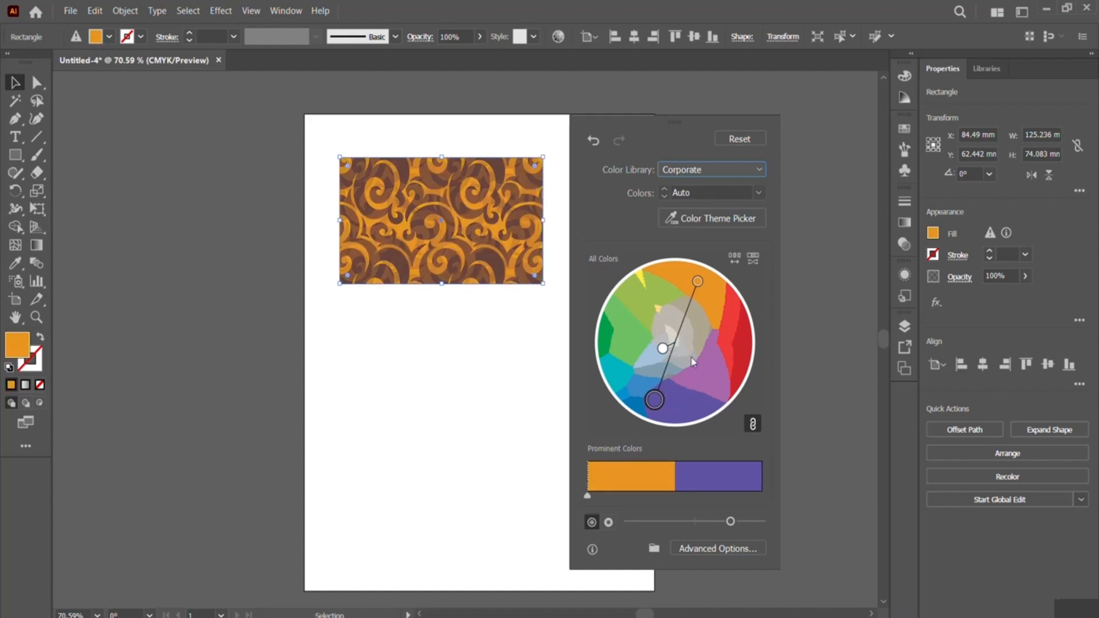
left_click_drag(698, 283, 724, 372)
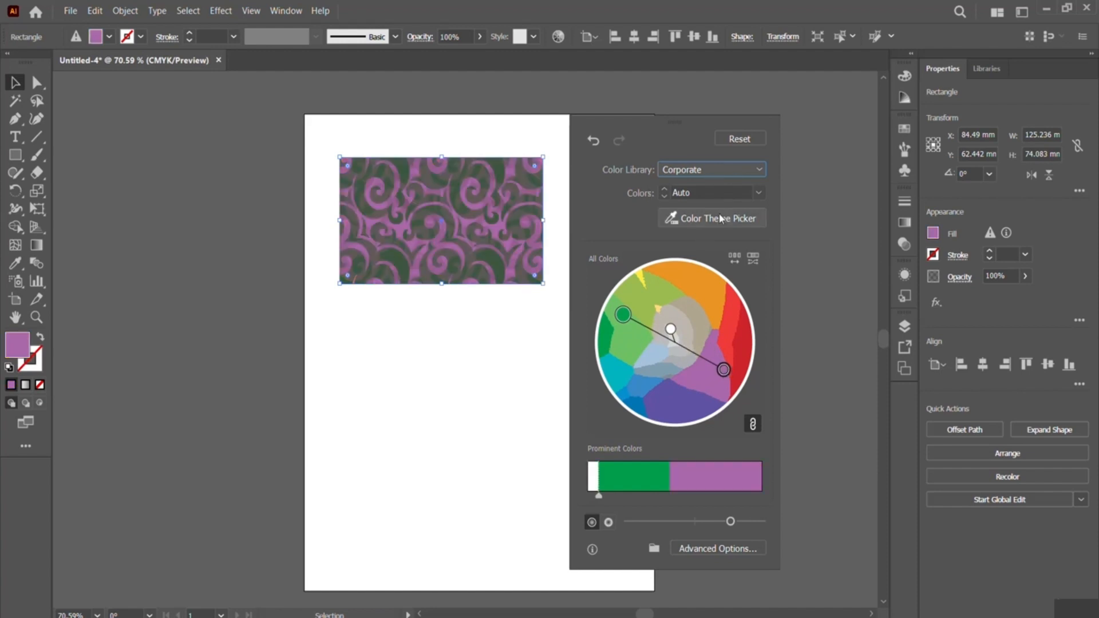
Apply the Celebration color library to the pattern, shift its linked colors to brown and green, and close the recoloring with the rectangle deselected.
left_click(685, 178)
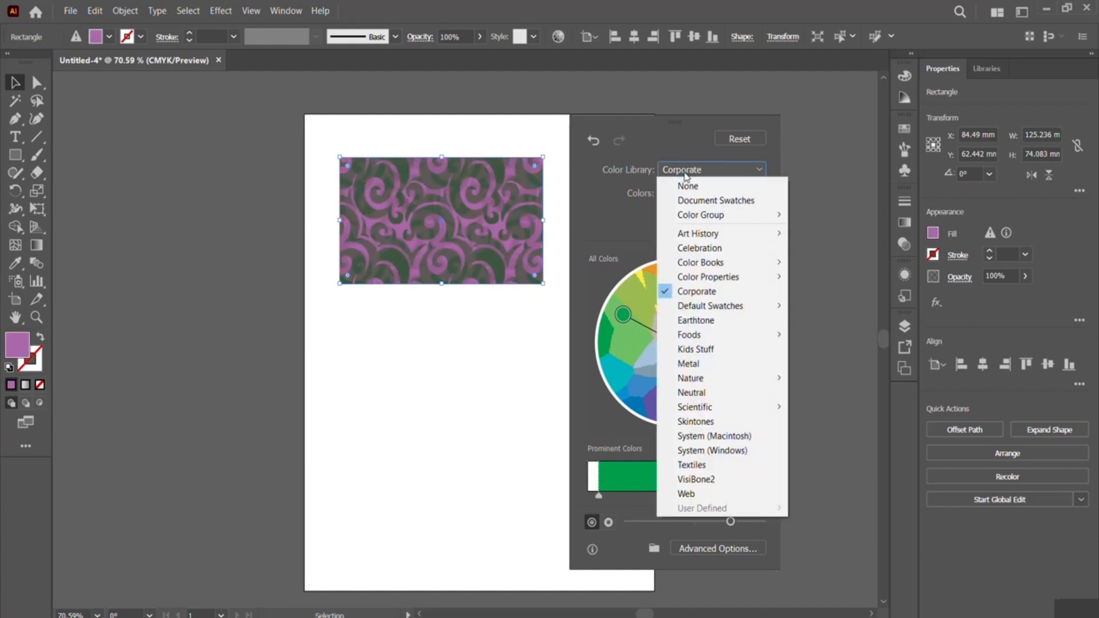
left_click(707, 248)
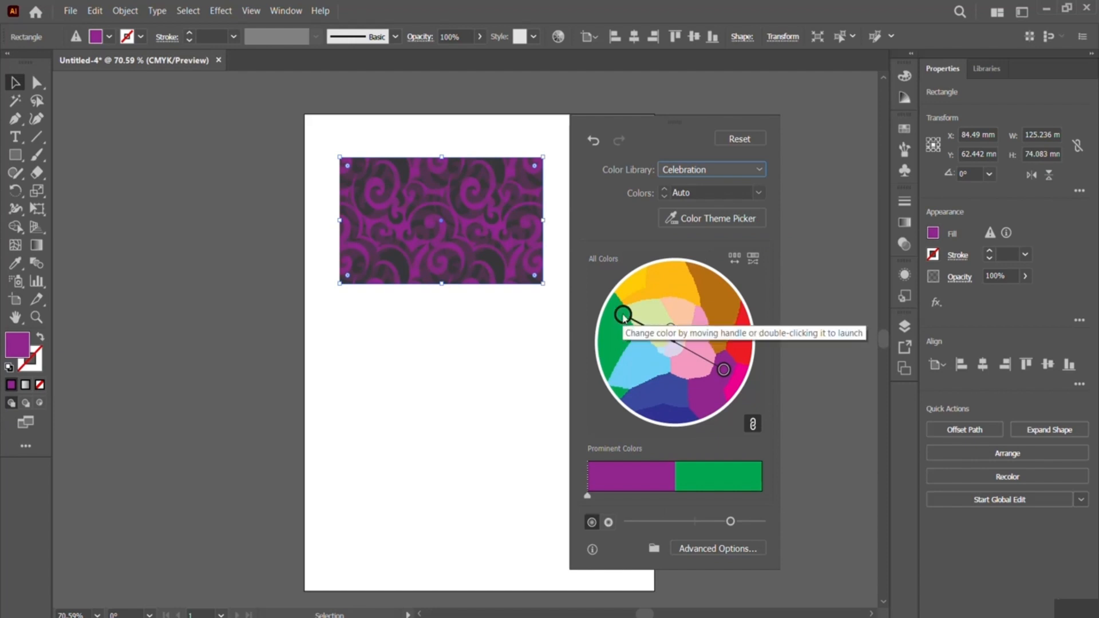
left_click_drag(623, 313, 740, 349)
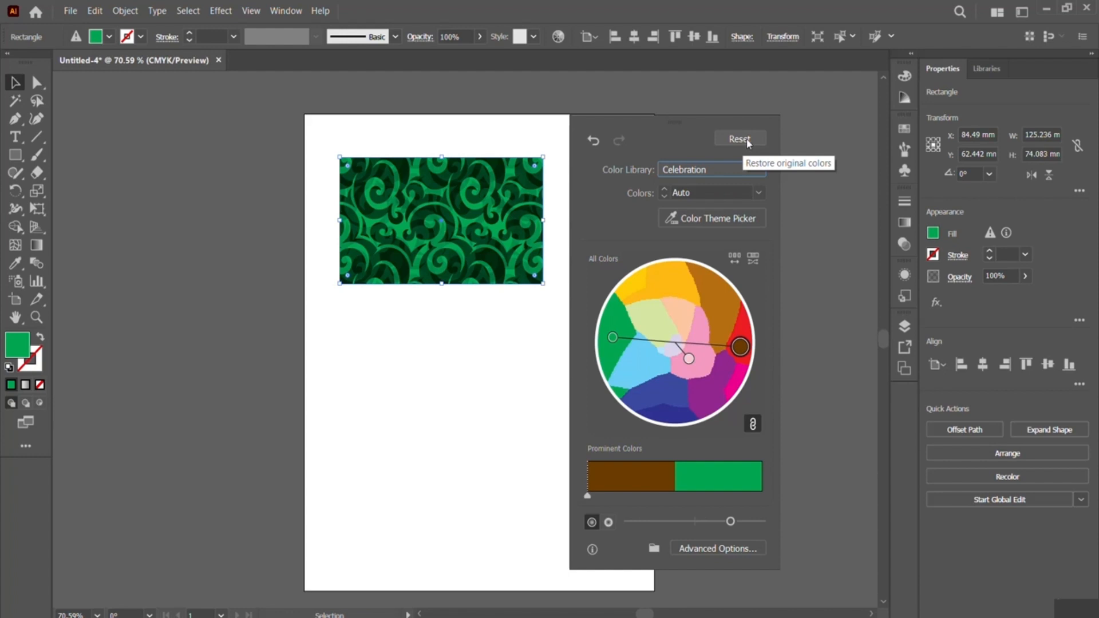
left_click(833, 158)
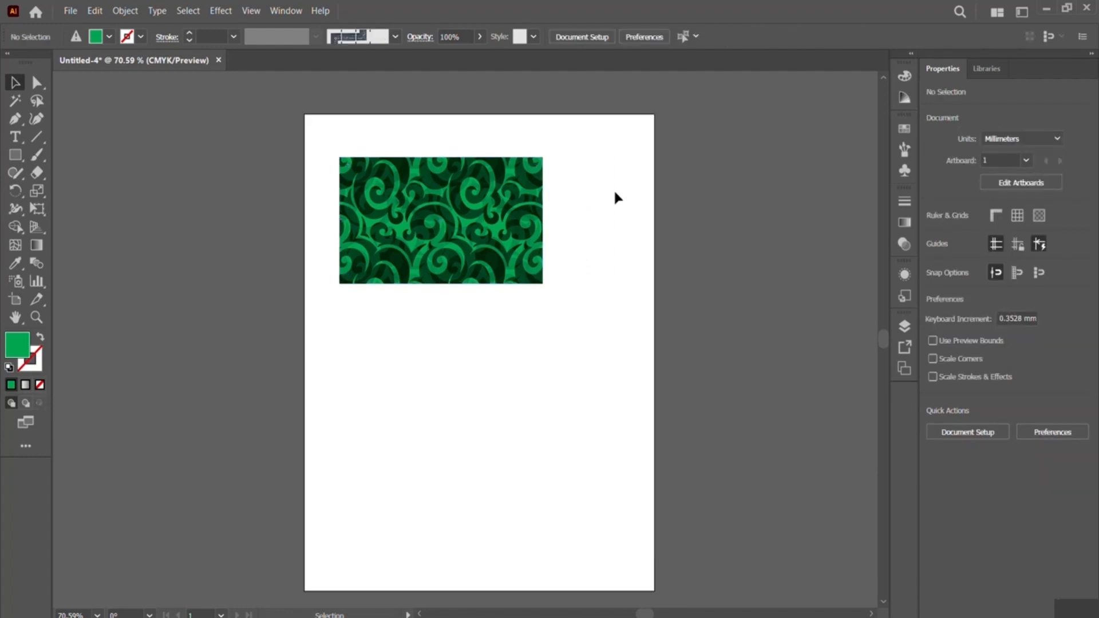